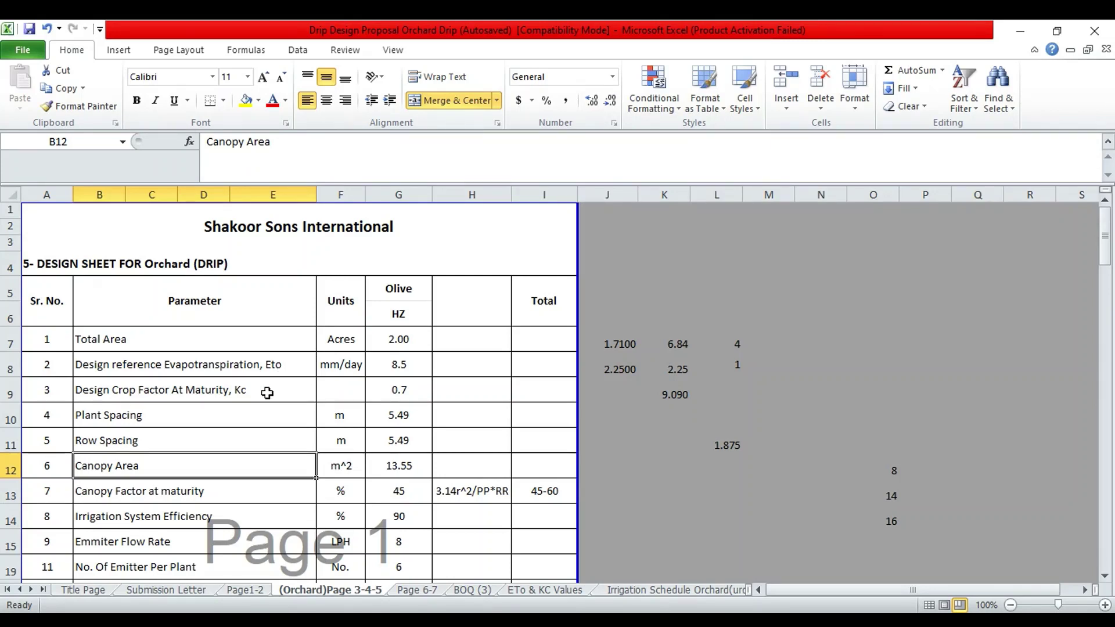
click(267, 393)
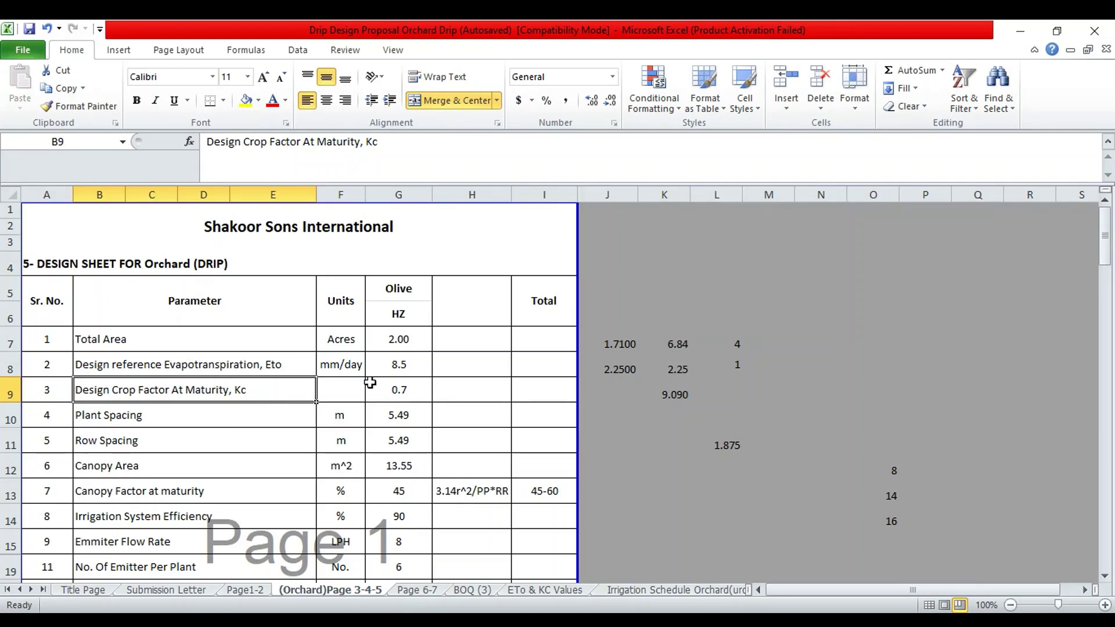
scroll(370, 382, down, 1)
scroll(370, 382, up, 1)
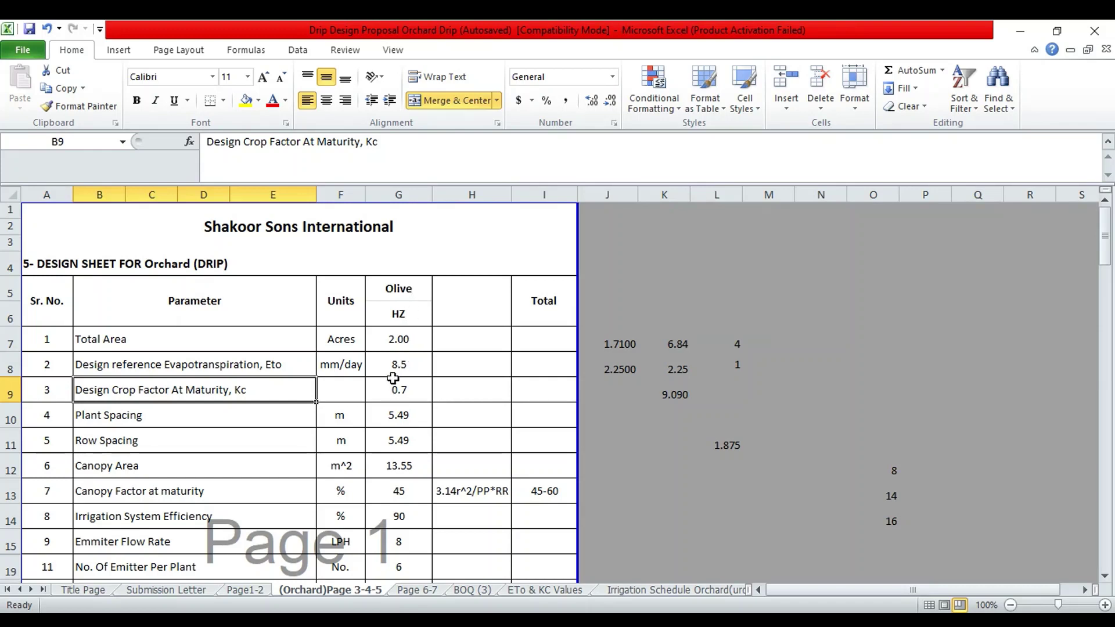
scroll(393, 378, down, 1)
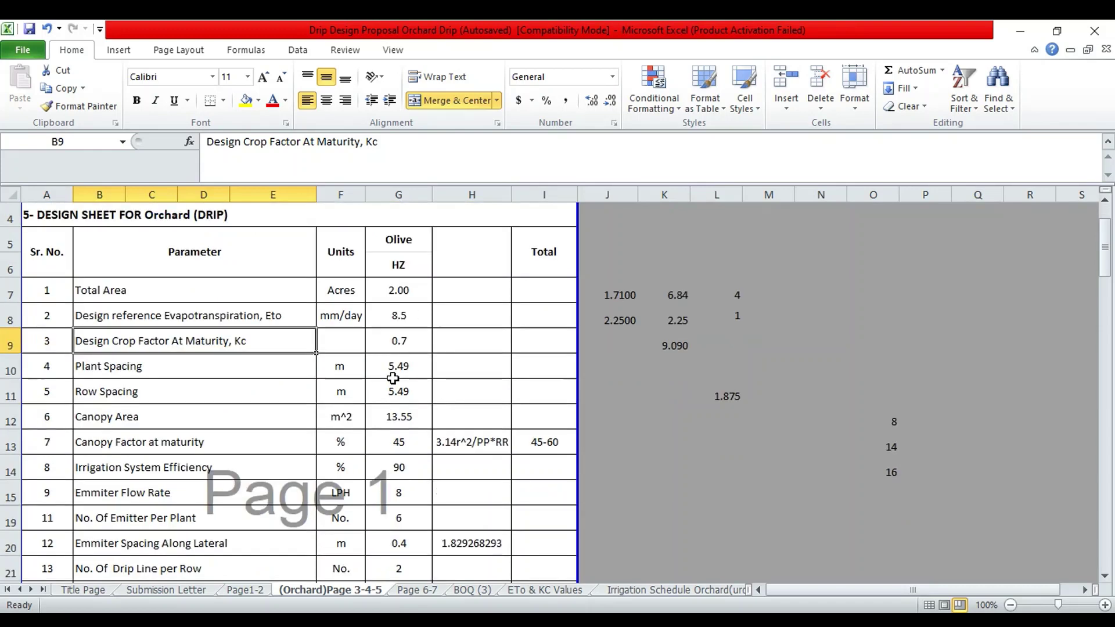
click(402, 292)
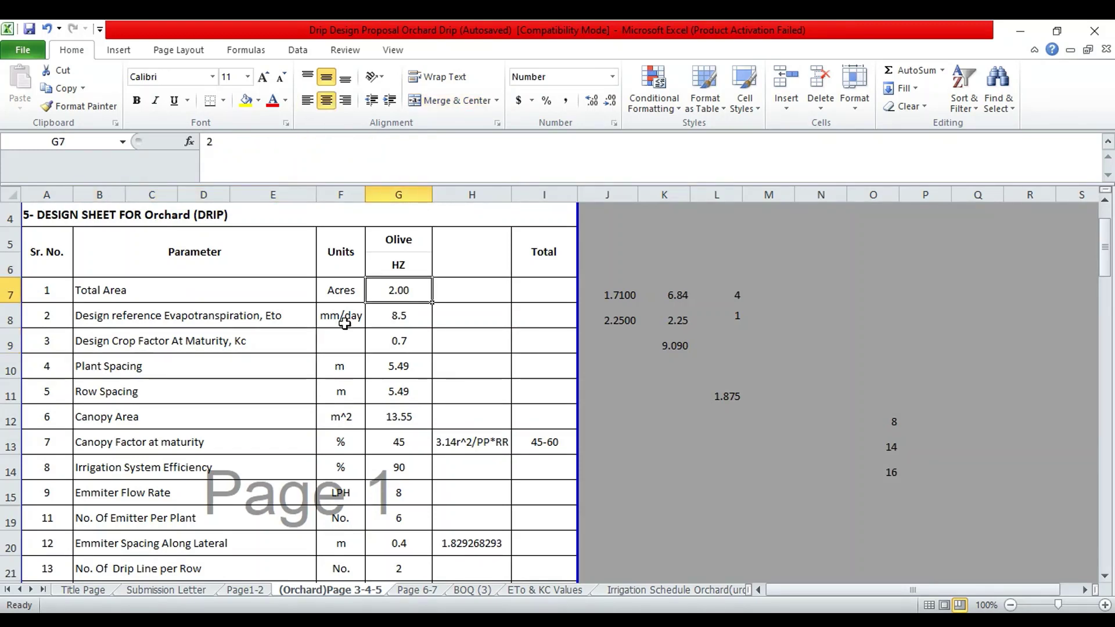
click(296, 320)
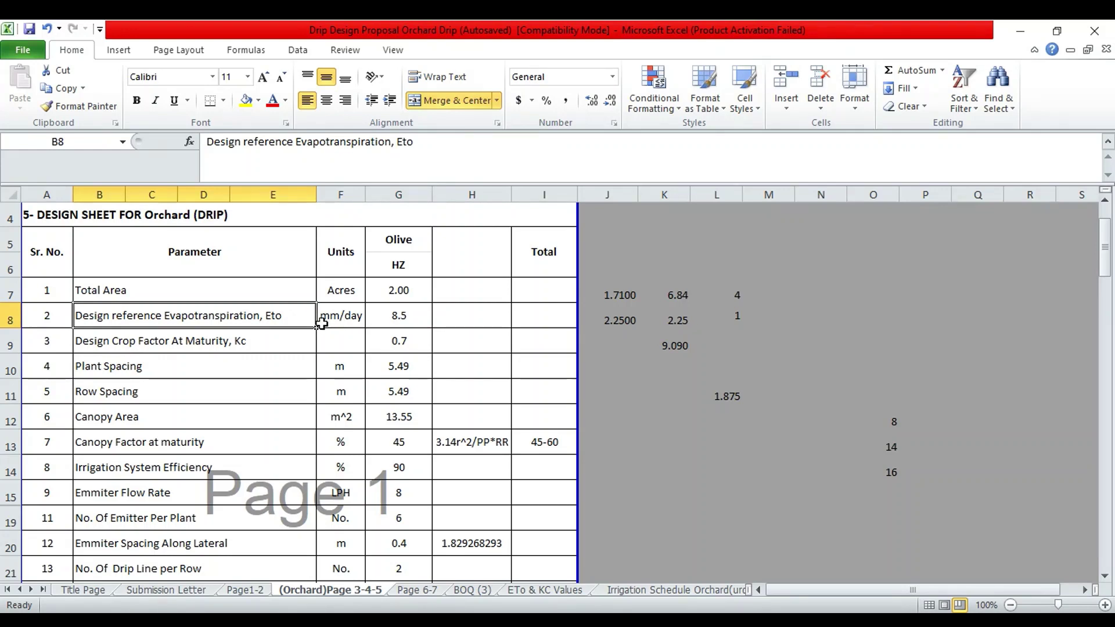
click(411, 318)
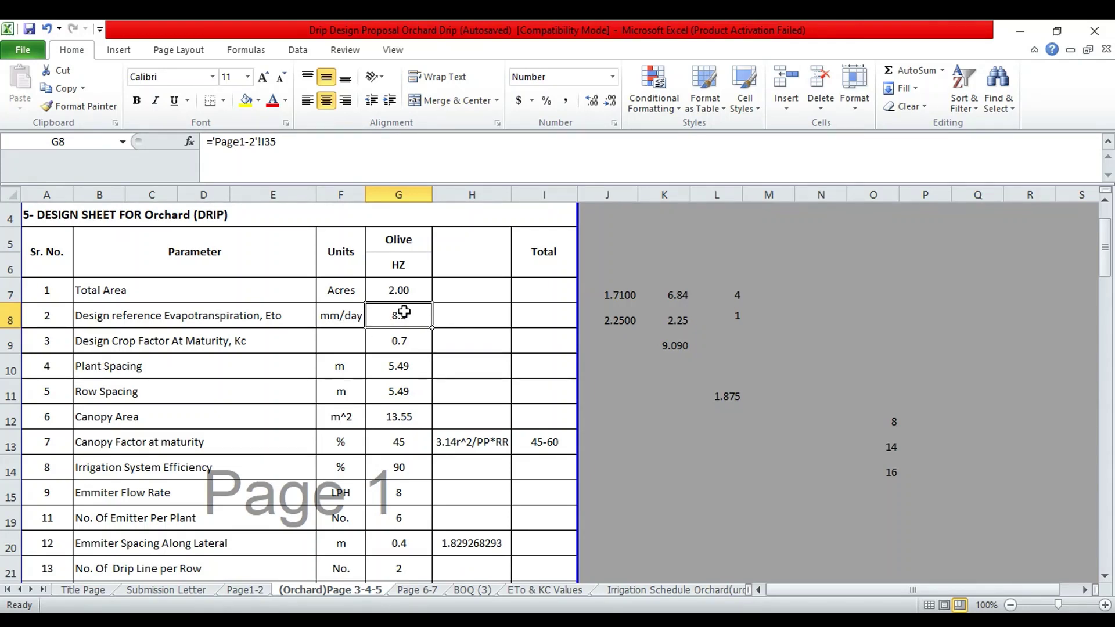
click(294, 346)
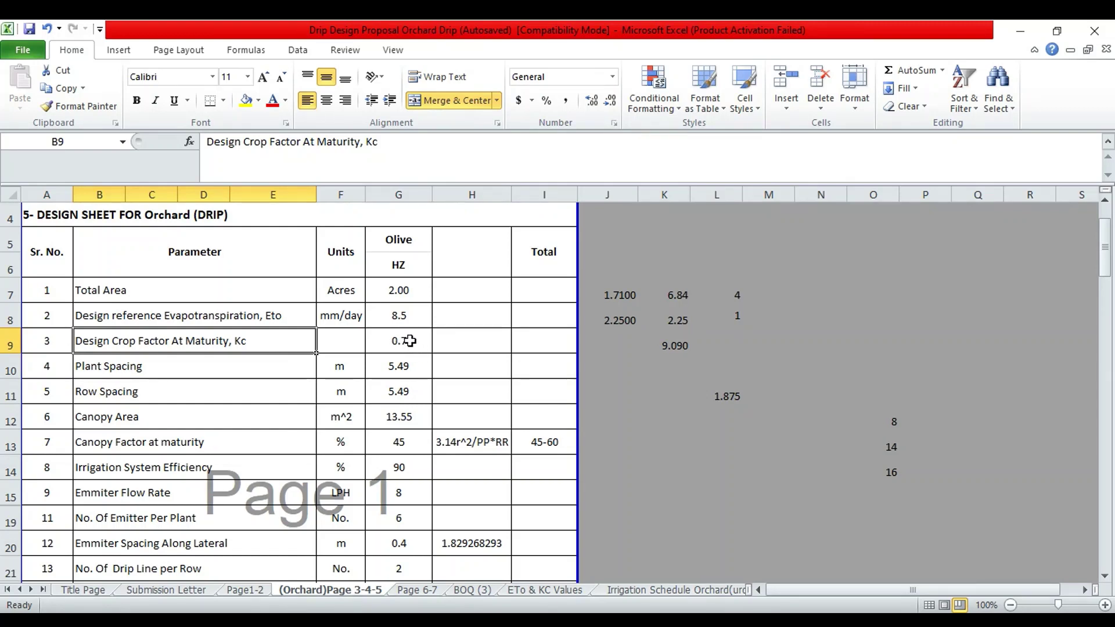
click(404, 245)
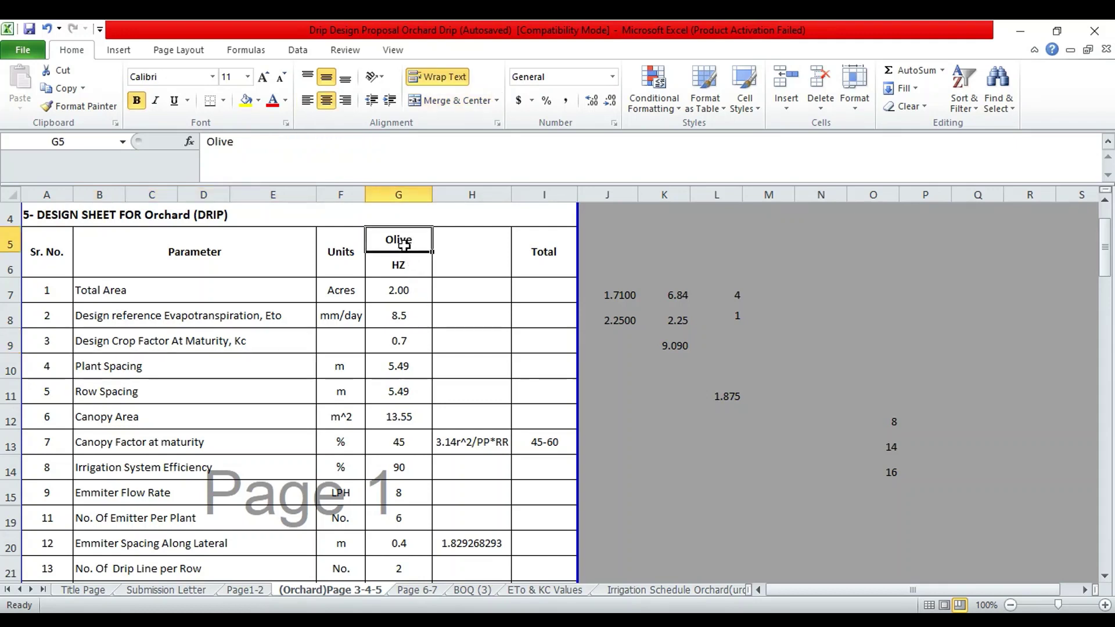
click(418, 346)
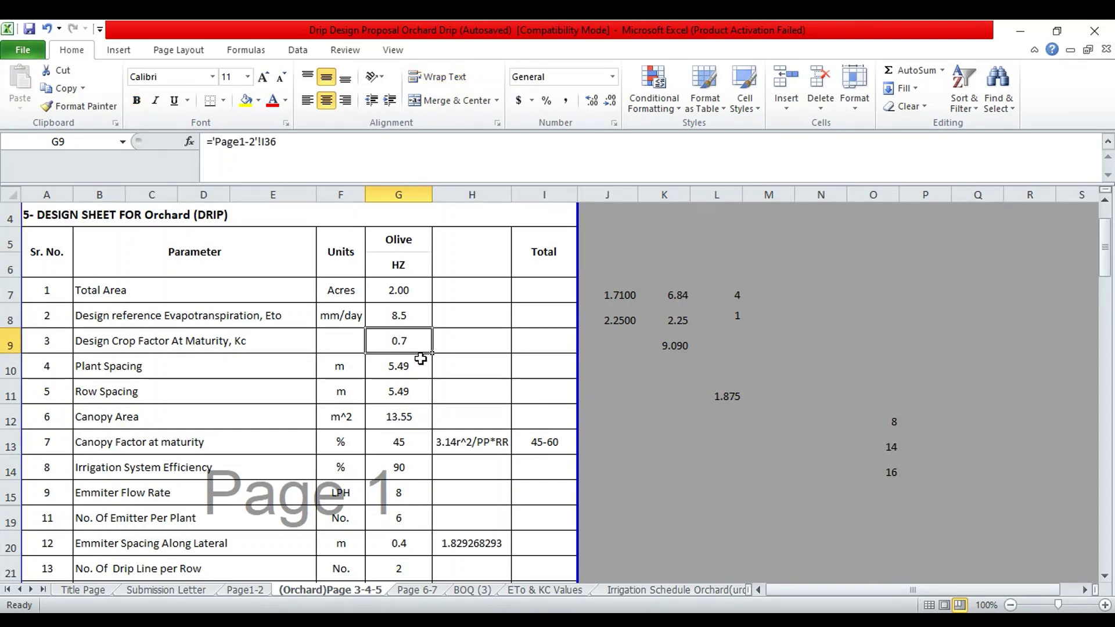
click(421, 361)
scroll(473, 372, down, 1)
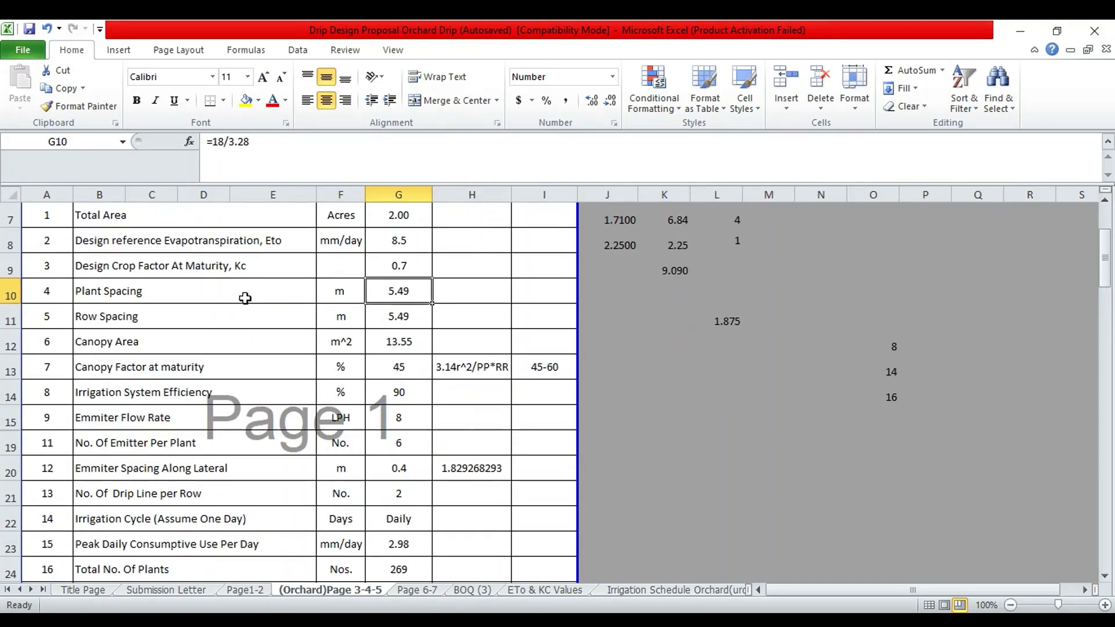
click(213, 311)
click(337, 296)
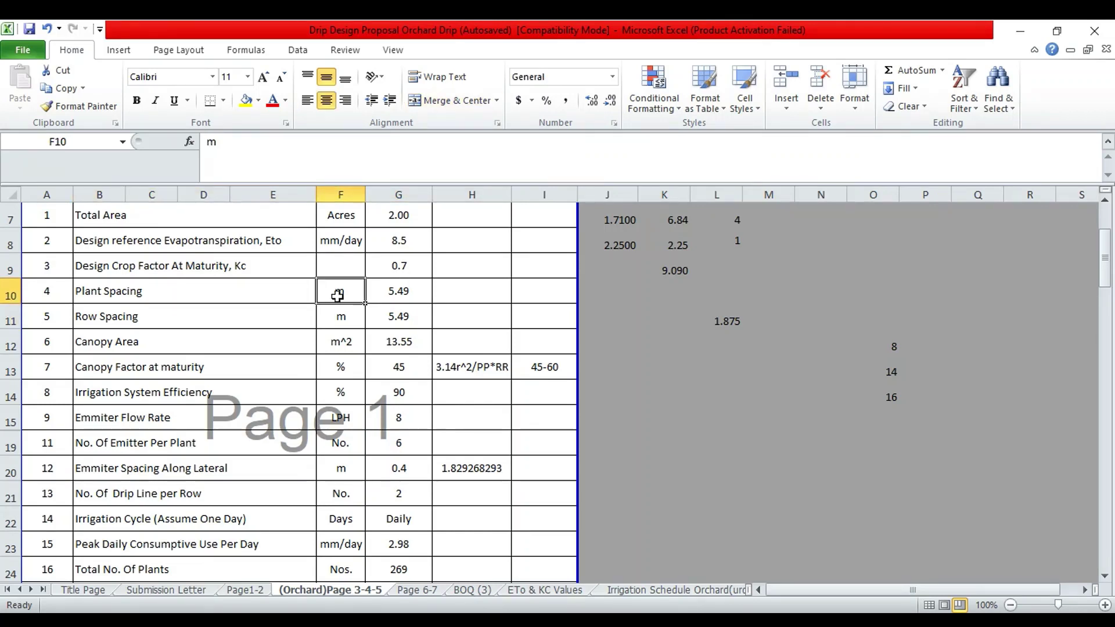
click(402, 298)
click(238, 296)
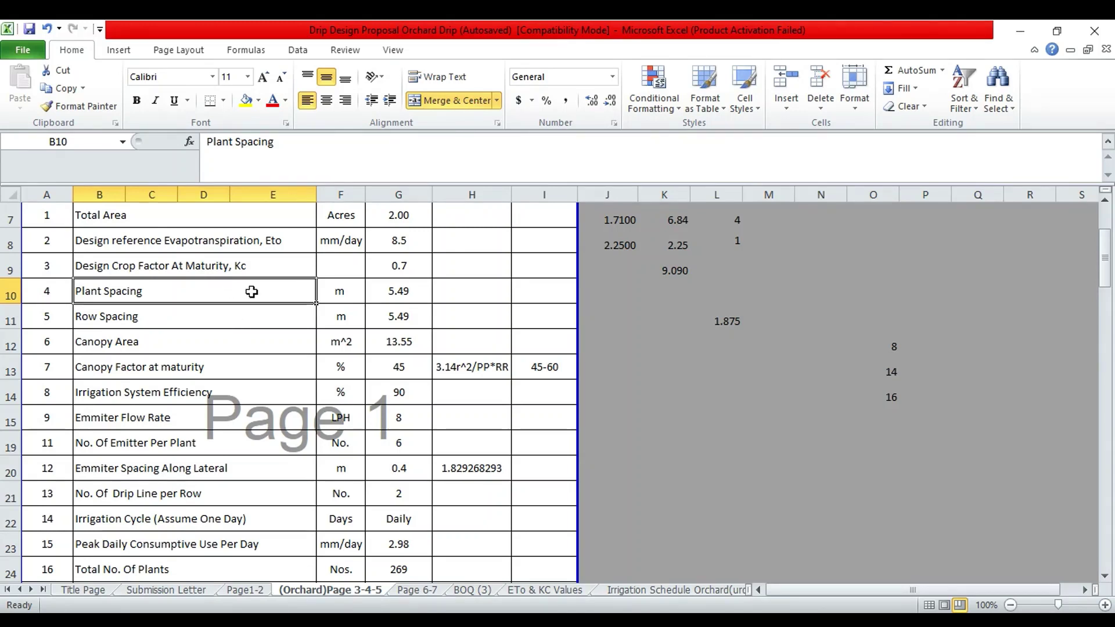
click(215, 323)
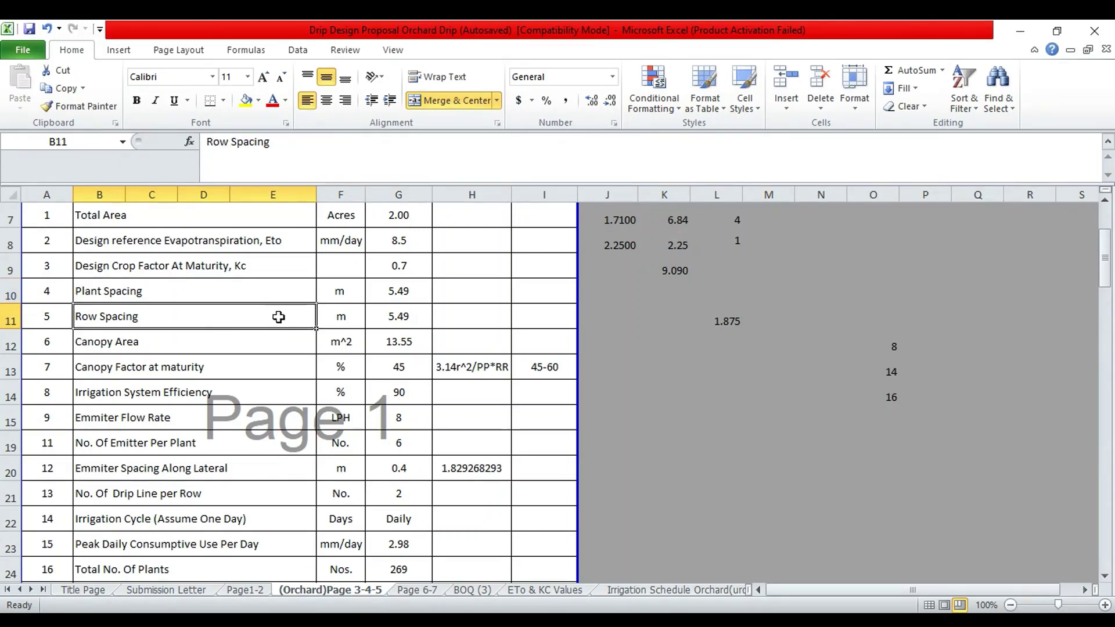
click(399, 293)
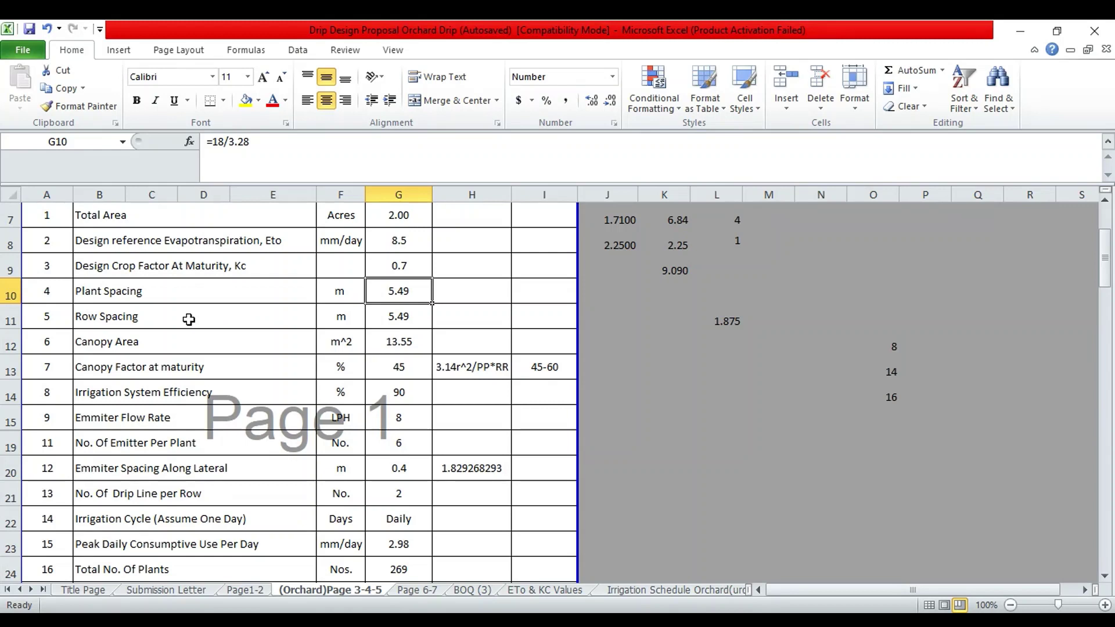
click(174, 321)
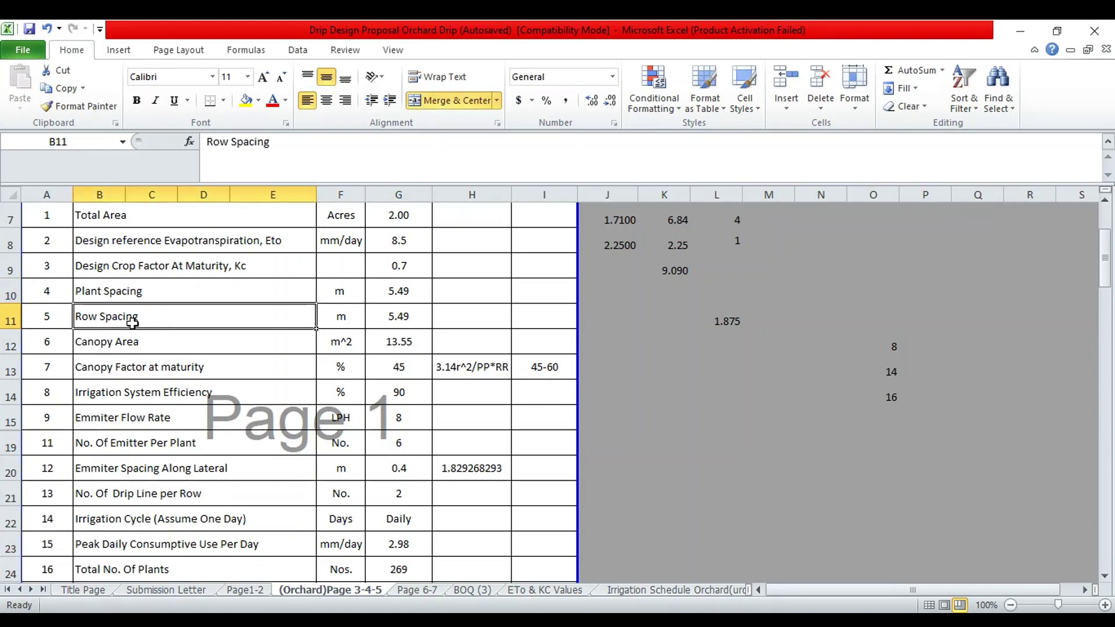
click(147, 290)
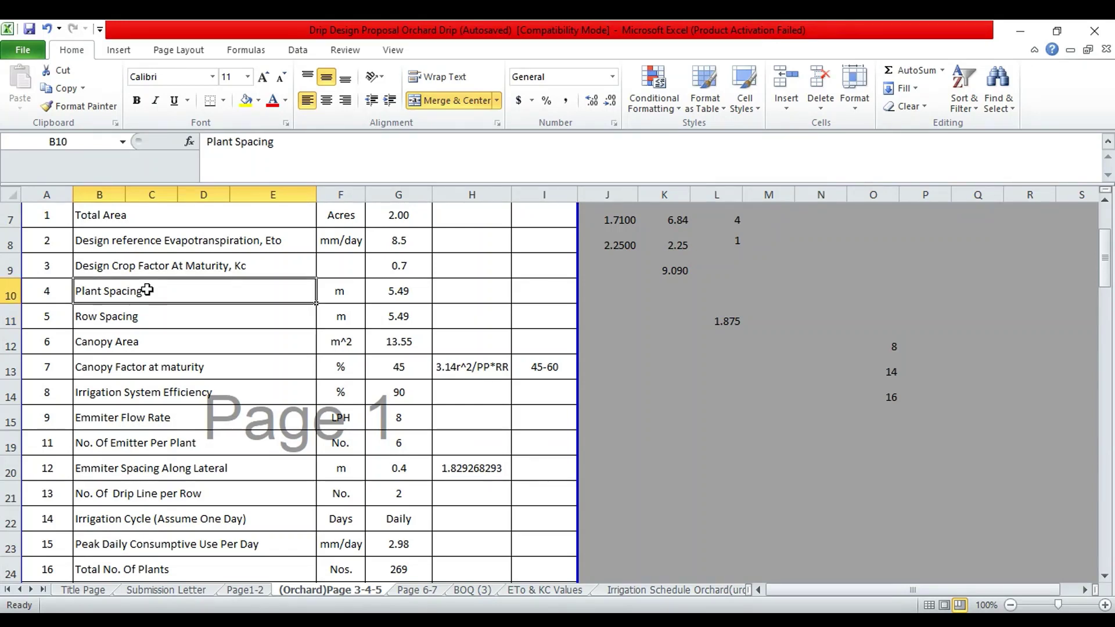
click(415, 319)
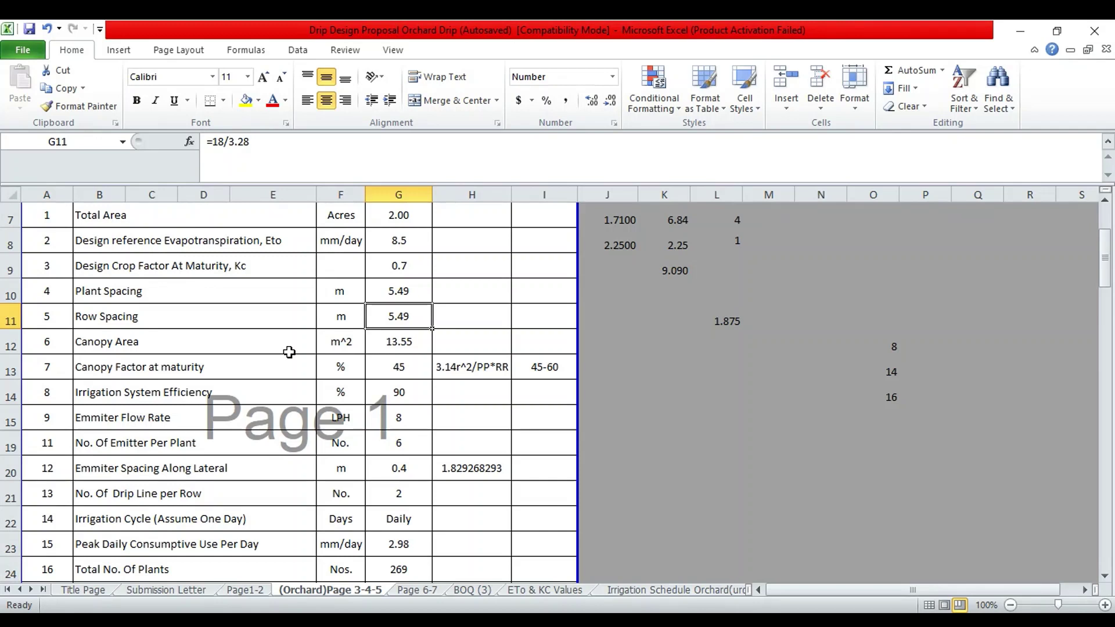
click(410, 346)
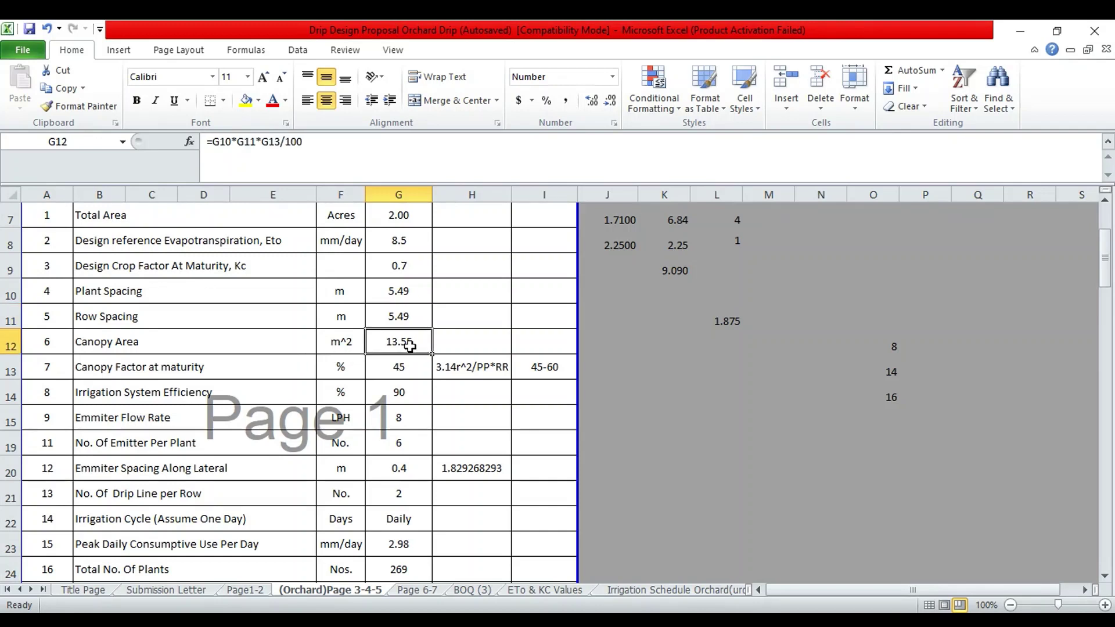
click(399, 153)
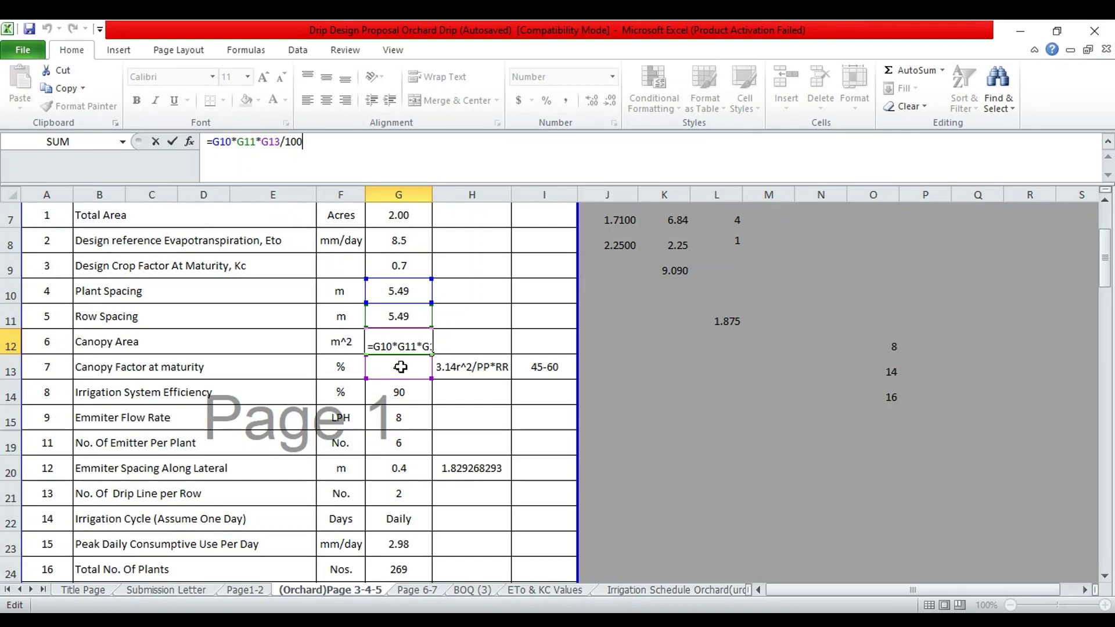
text(\)
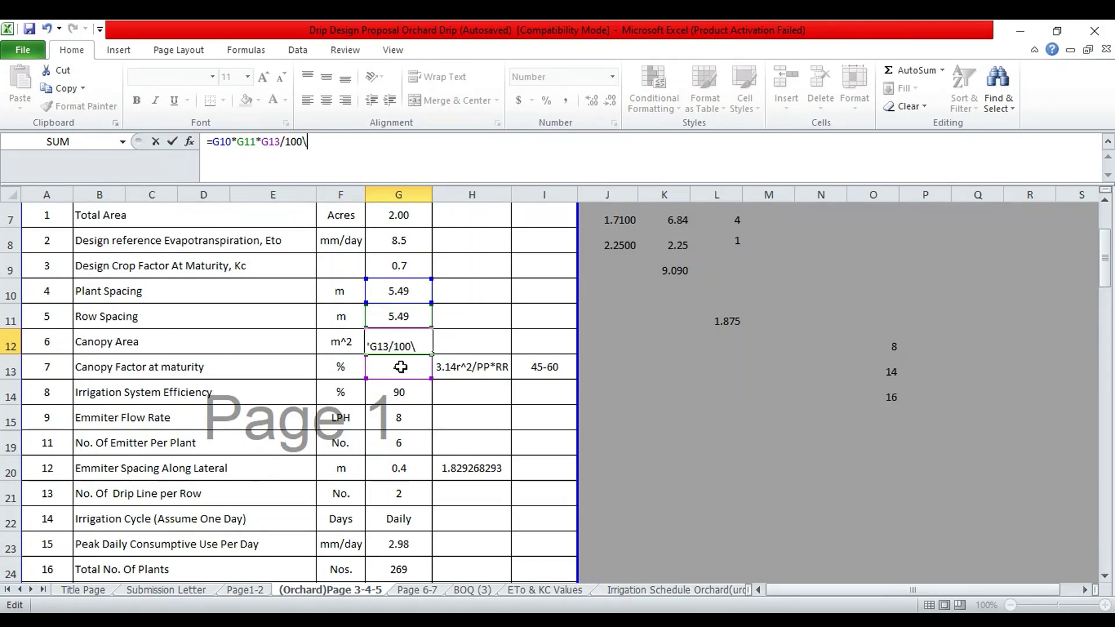
key(BackSpace)
key(Return)
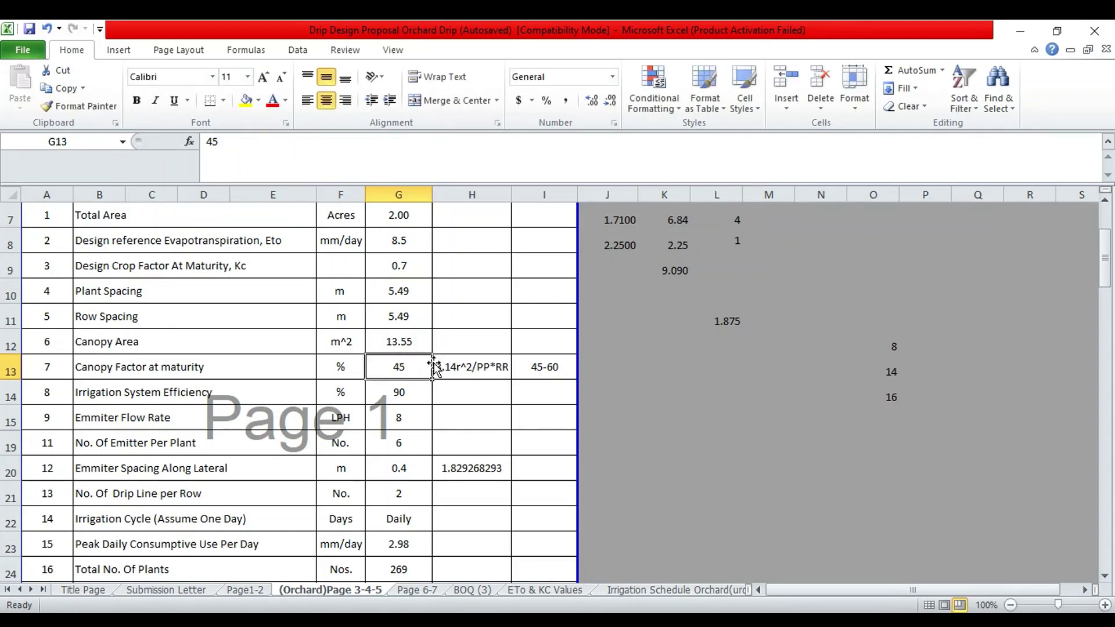
click(422, 342)
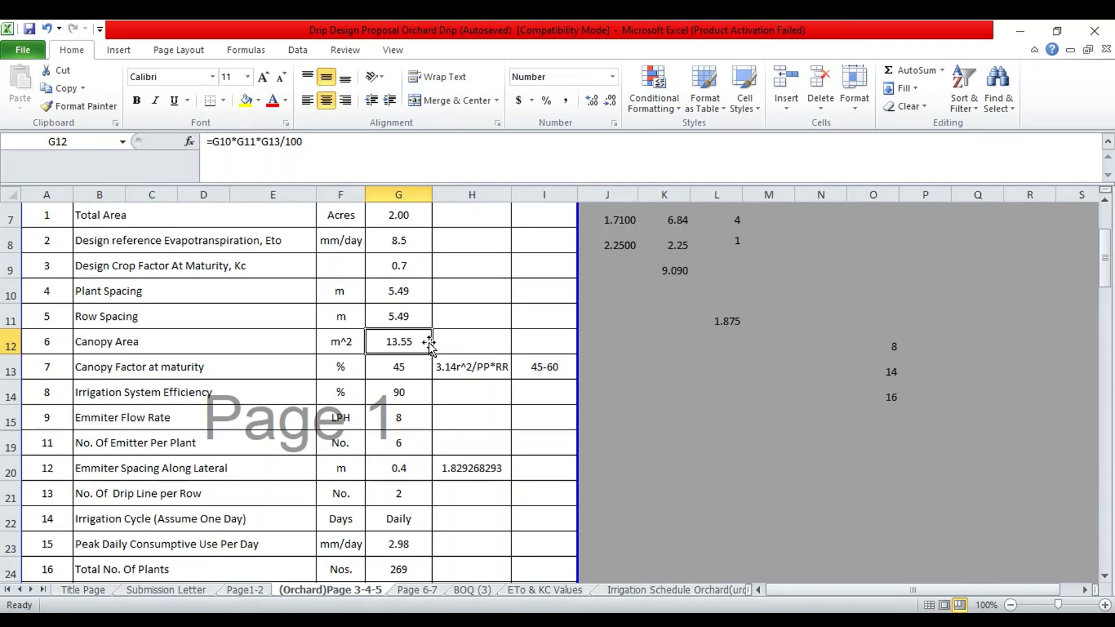
scroll(429, 345, down, 1)
scroll(429, 345, up, 1)
click(243, 370)
click(392, 367)
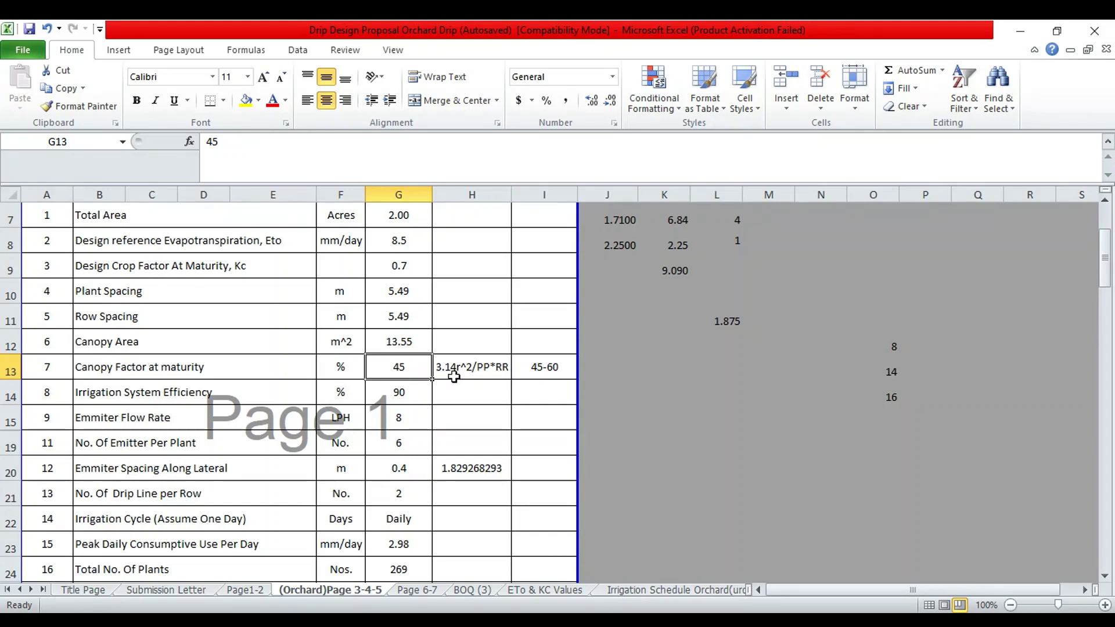
click(474, 366)
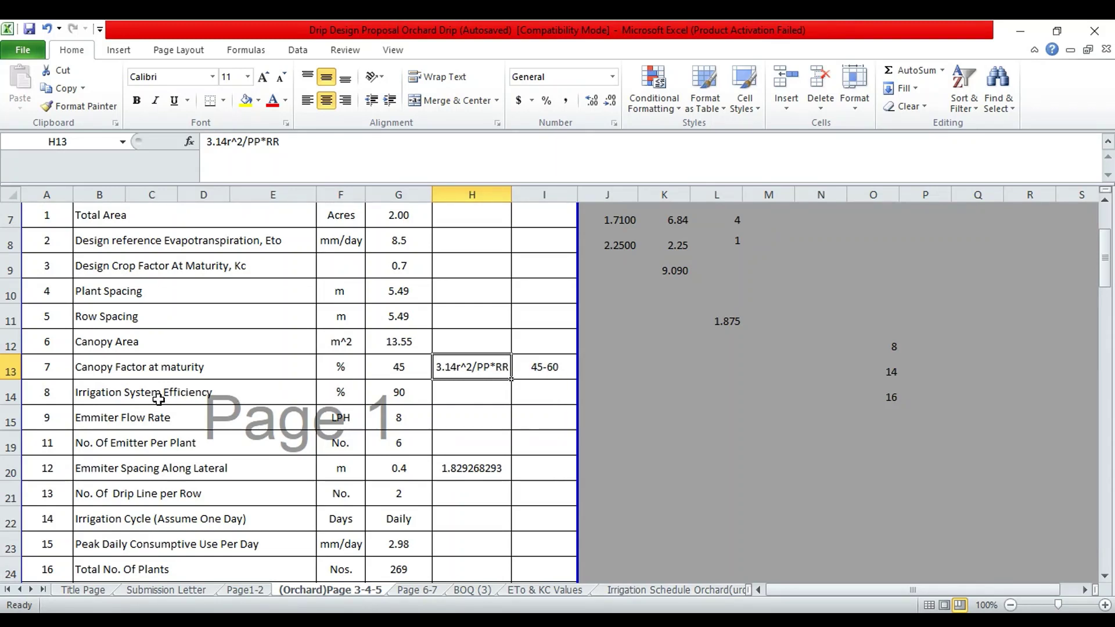
click(221, 399)
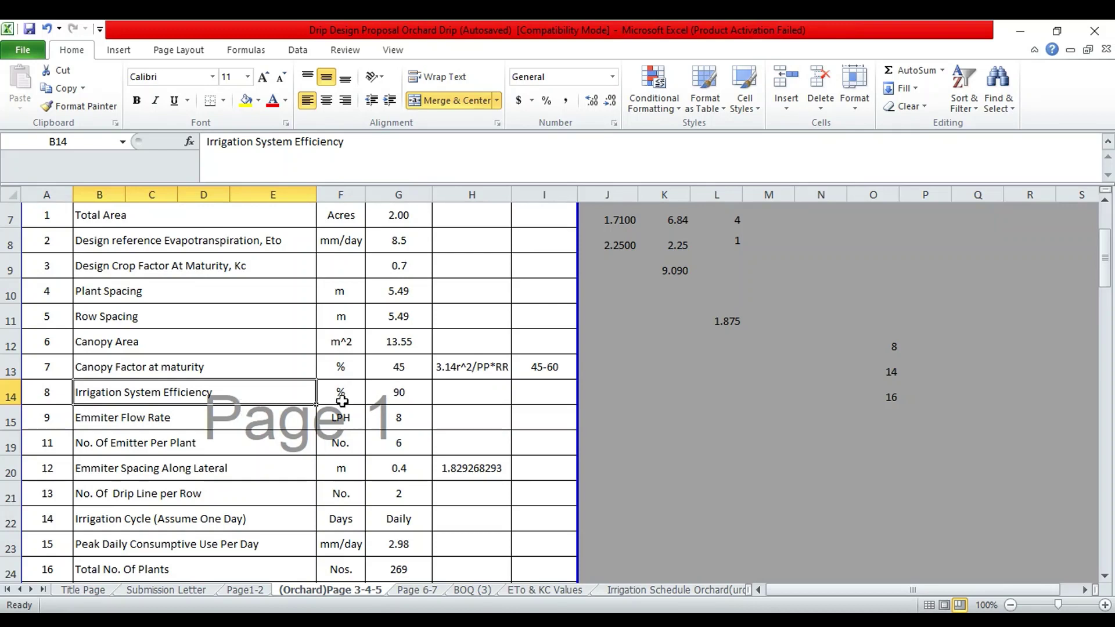
click(418, 398)
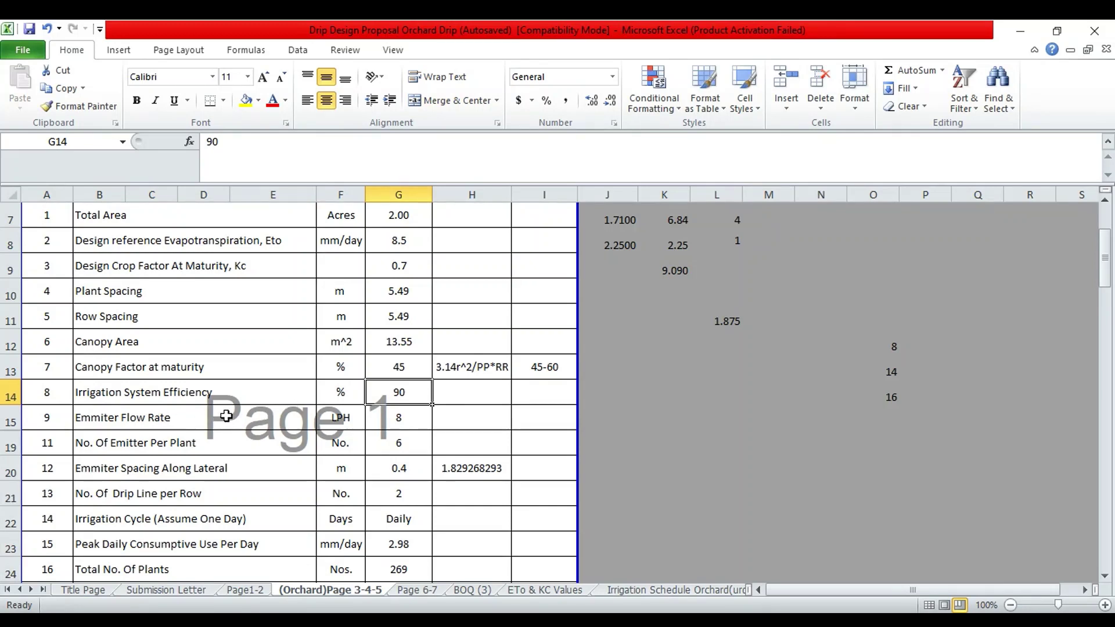
click(182, 417)
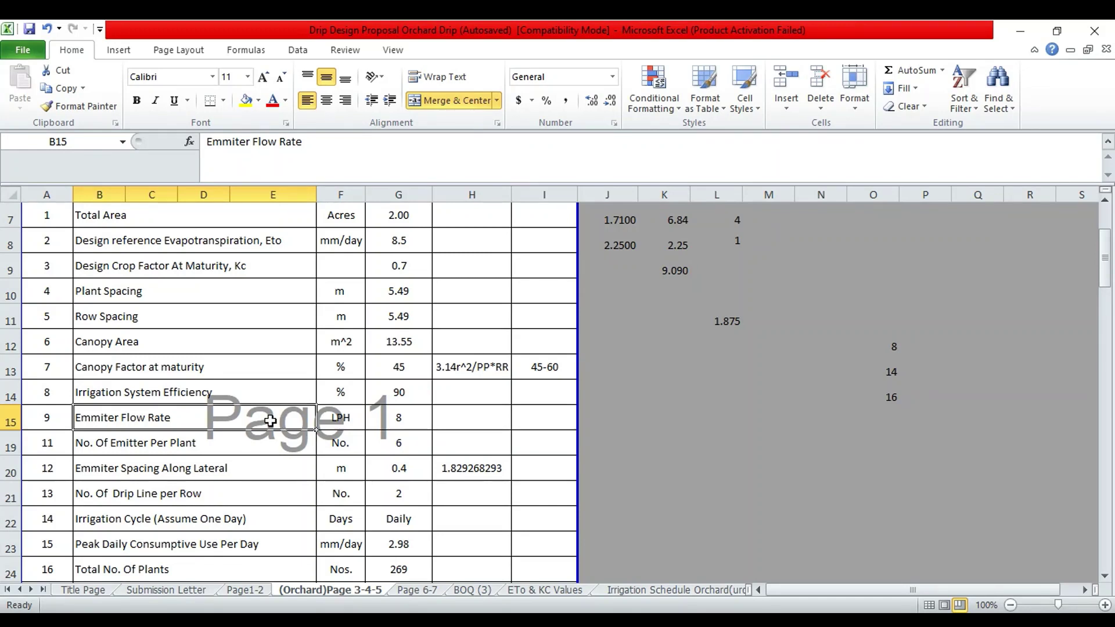
click(421, 420)
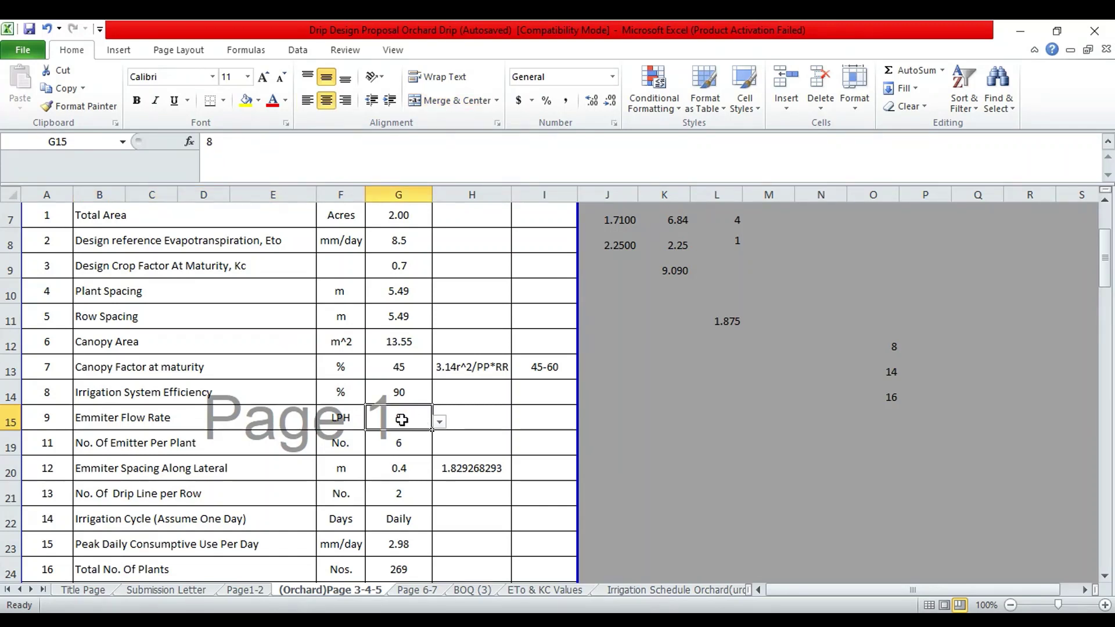
scroll(357, 422, down, 1)
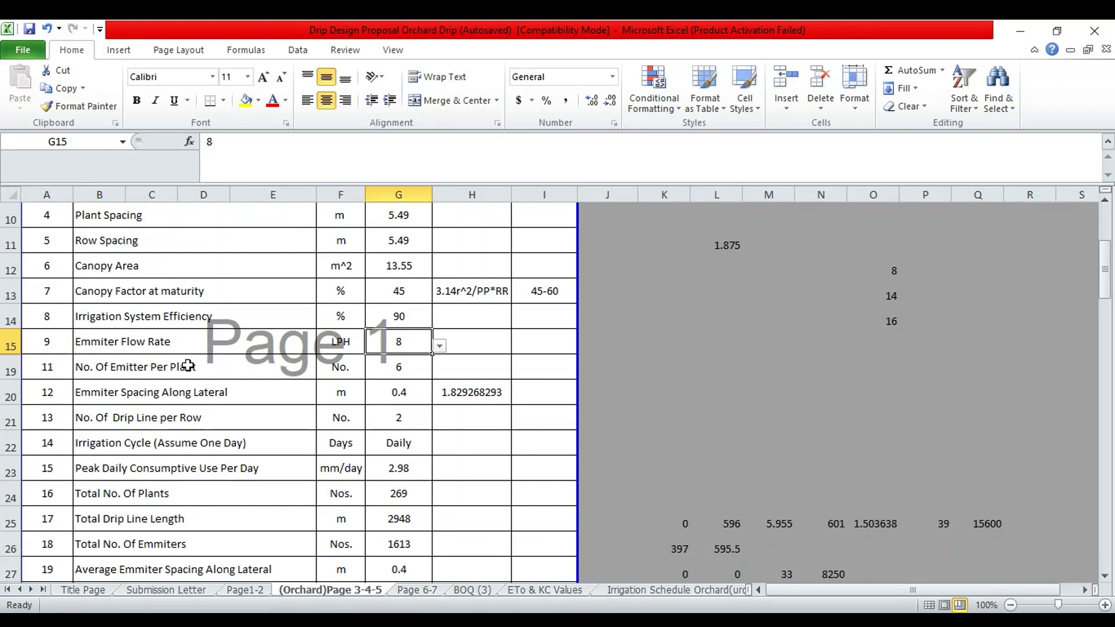
click(416, 369)
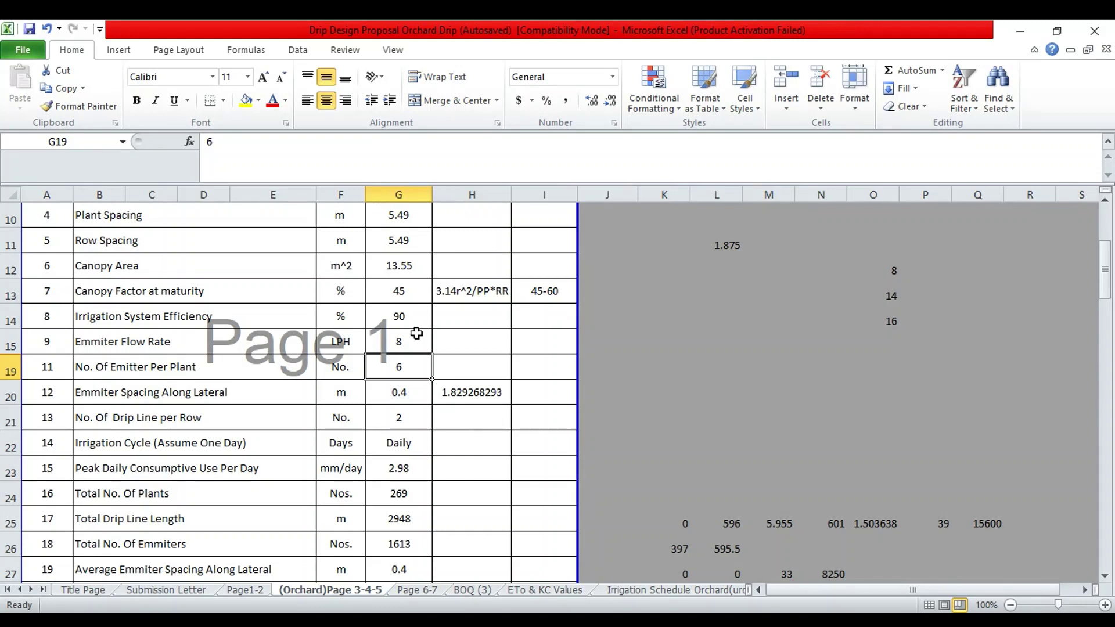
click(416, 344)
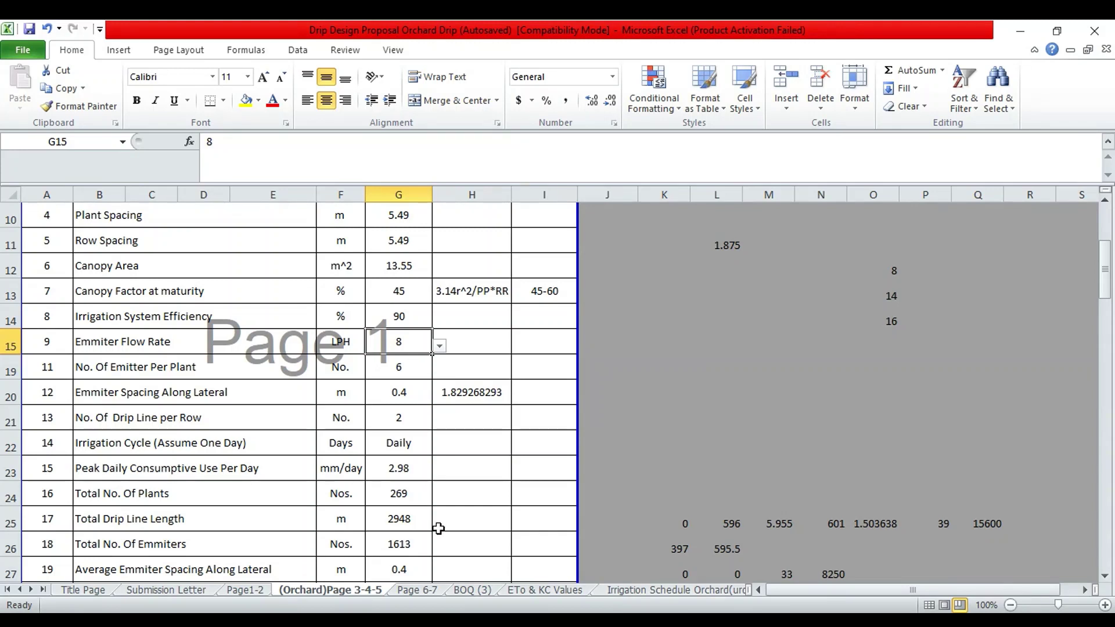
click(418, 472)
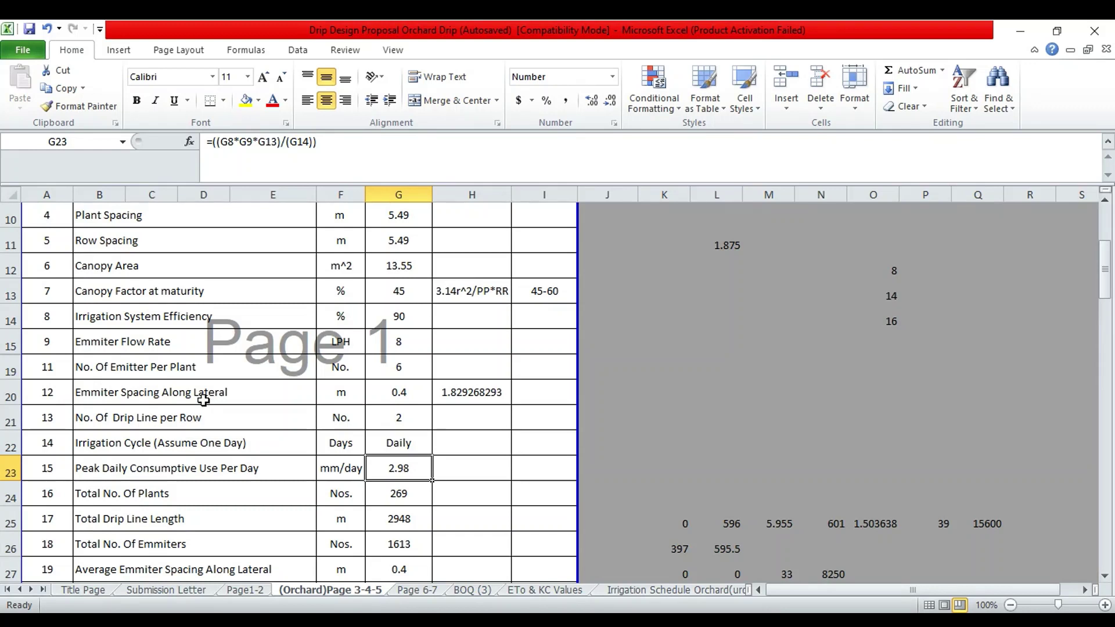
click(378, 393)
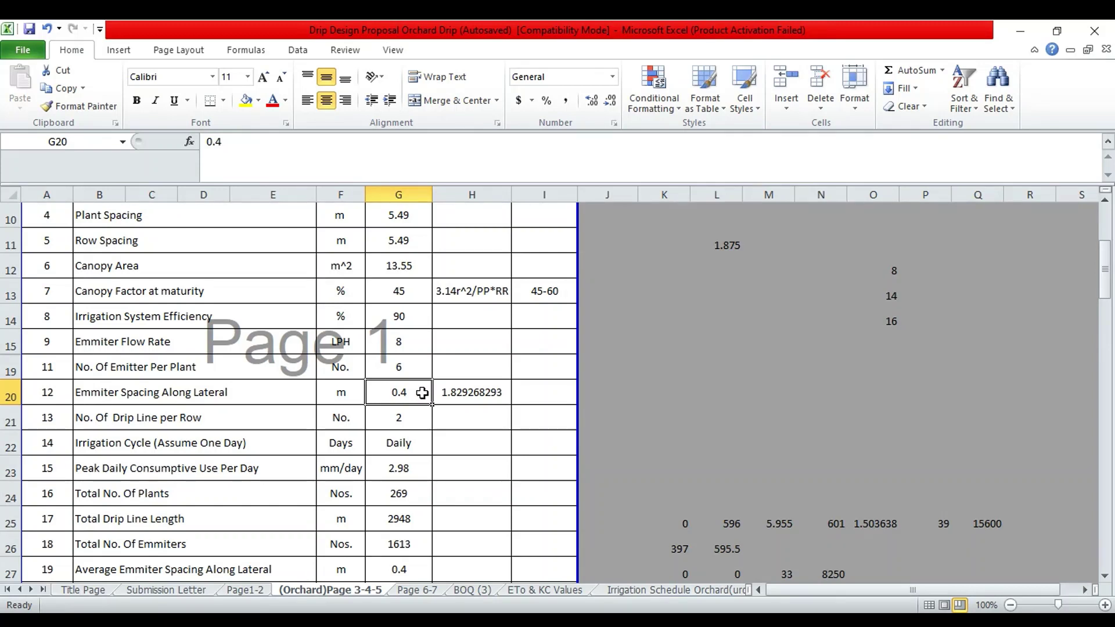
click(404, 368)
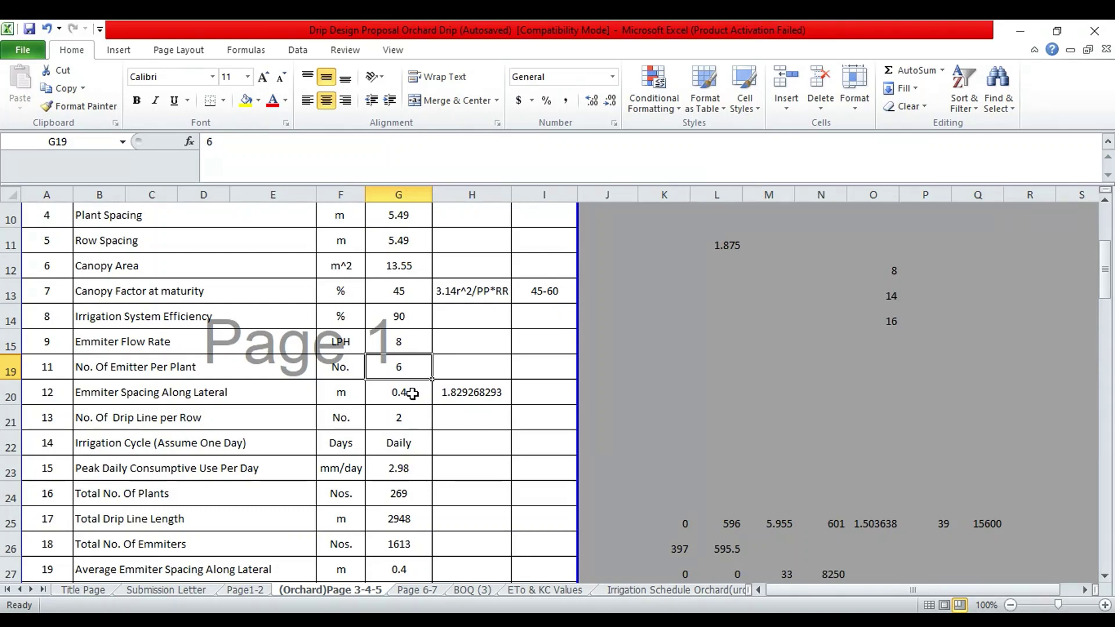
click(412, 393)
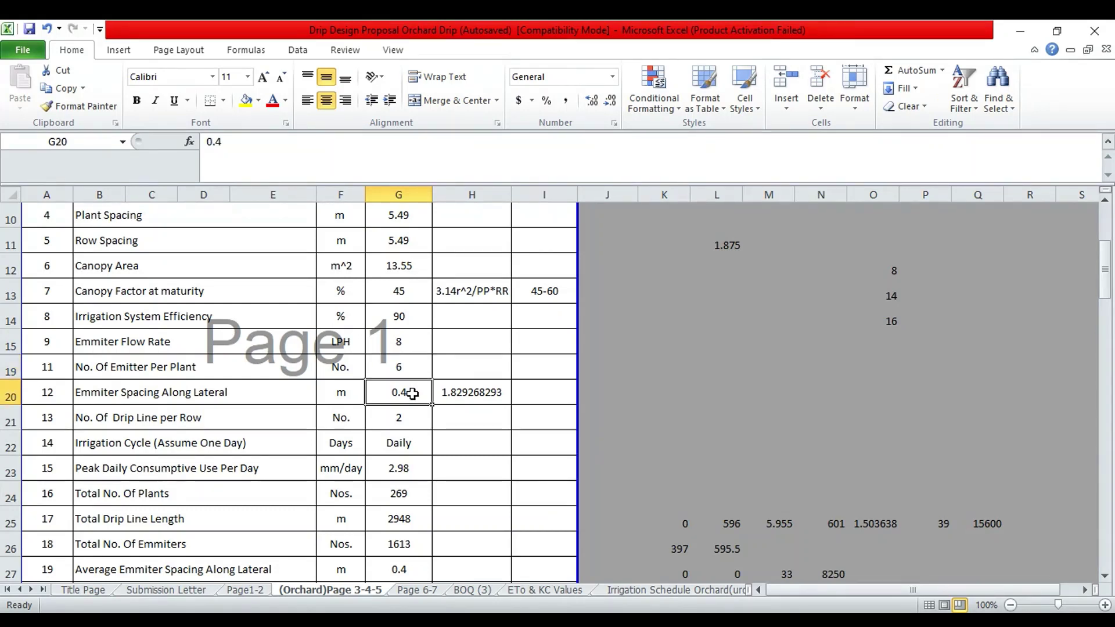
click(411, 365)
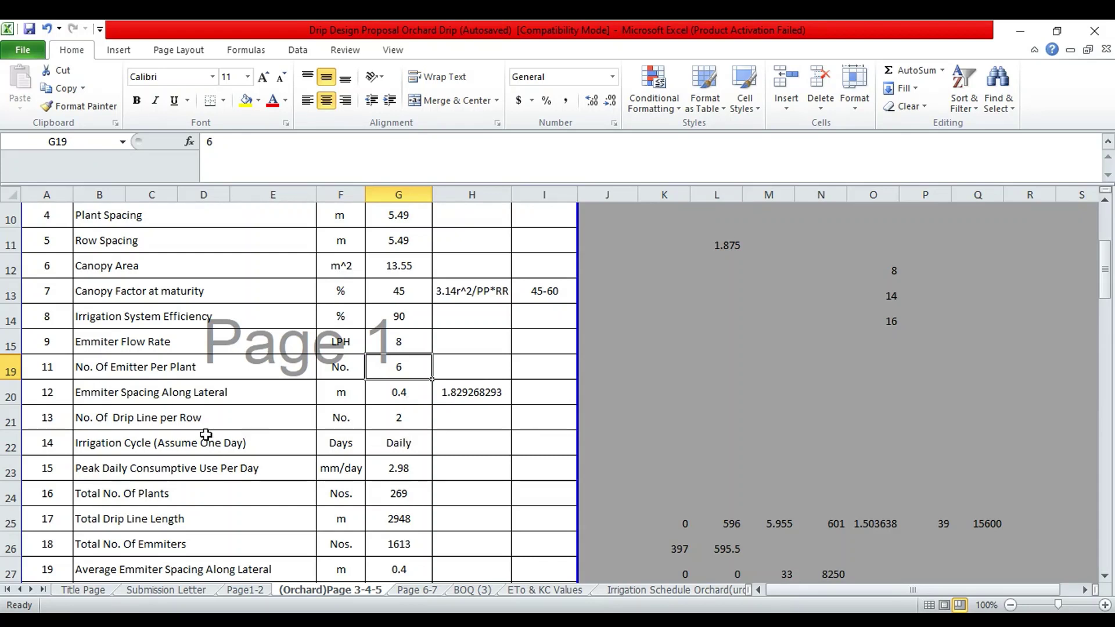
click(180, 422)
scroll(180, 423, down, 1)
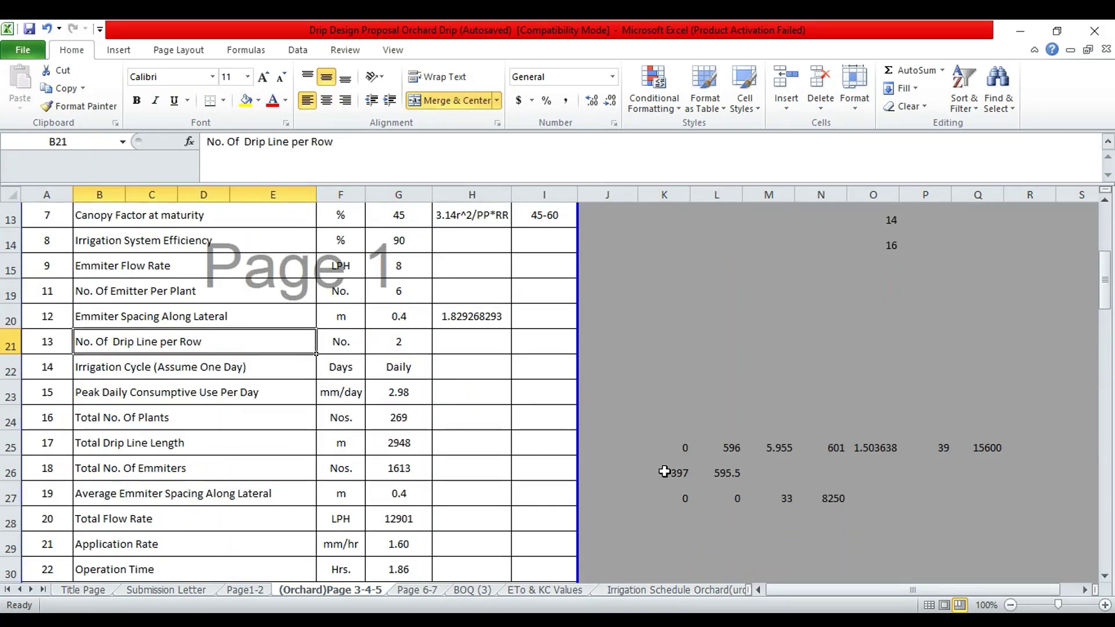
click(397, 351)
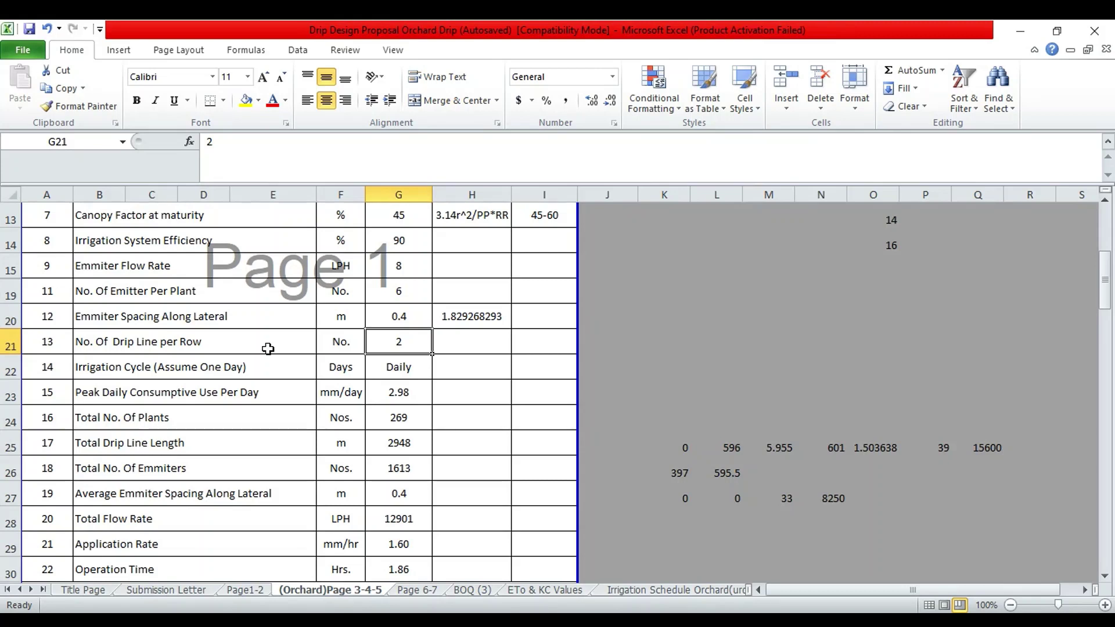
click(274, 372)
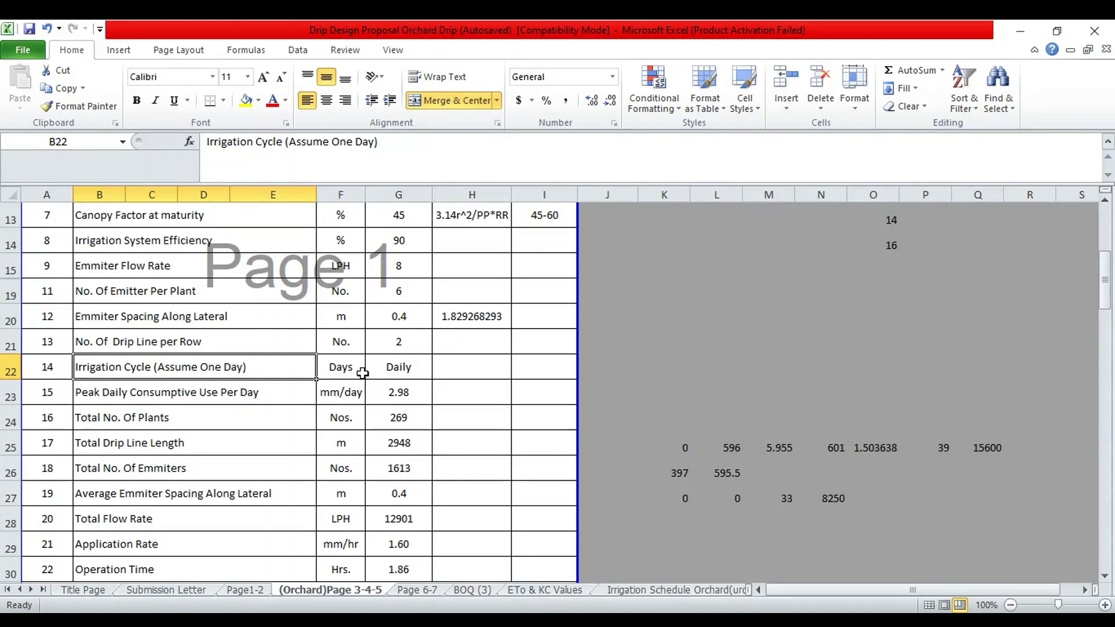
click(246, 400)
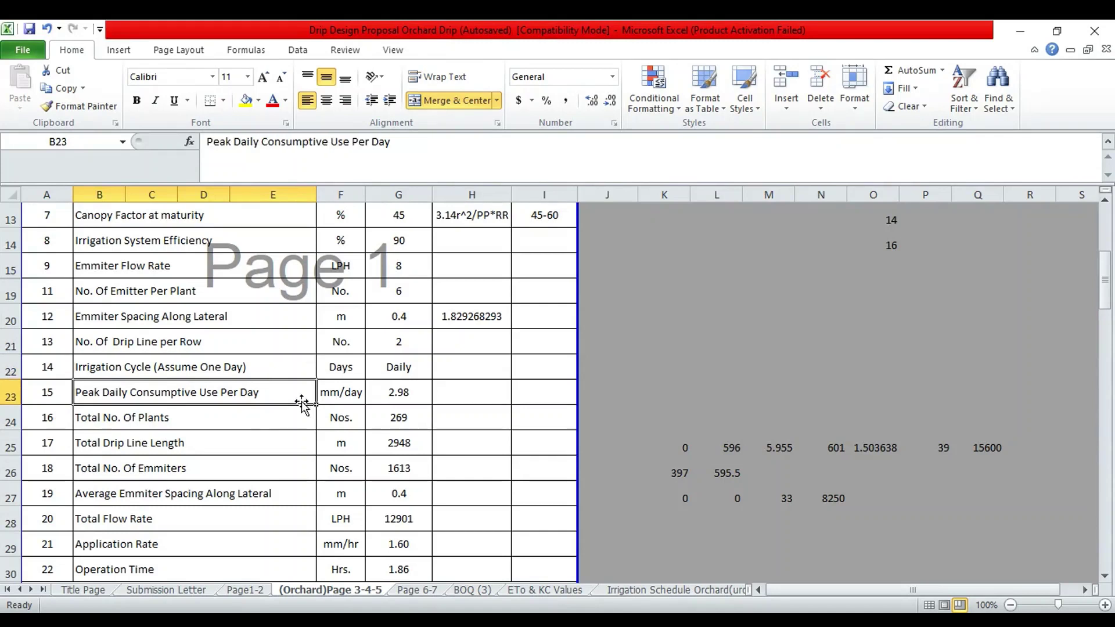
click(399, 405)
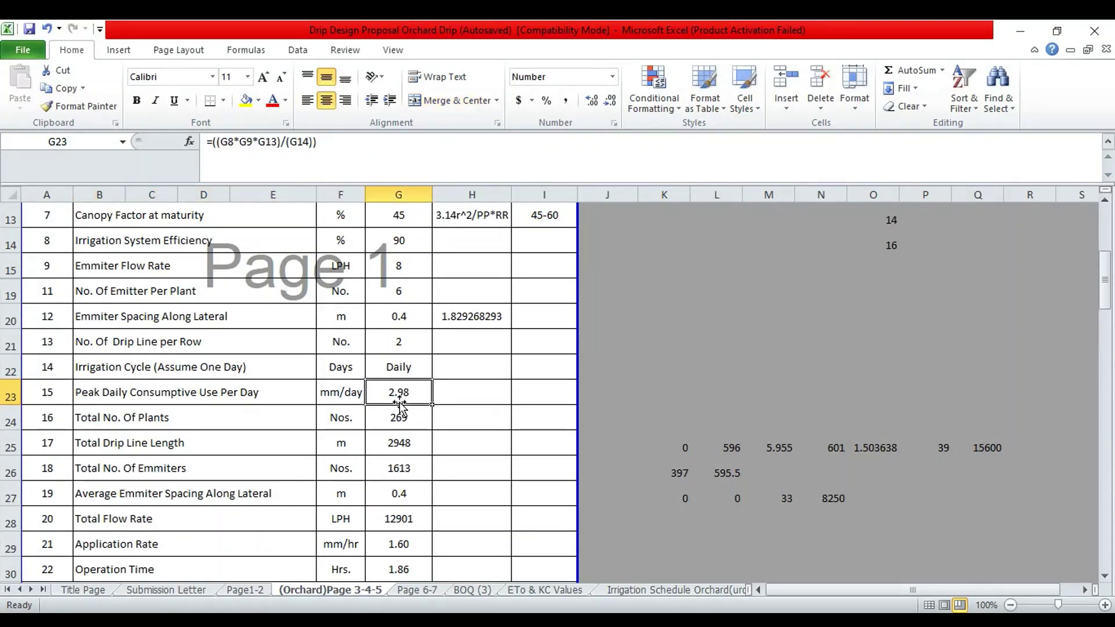
click(438, 394)
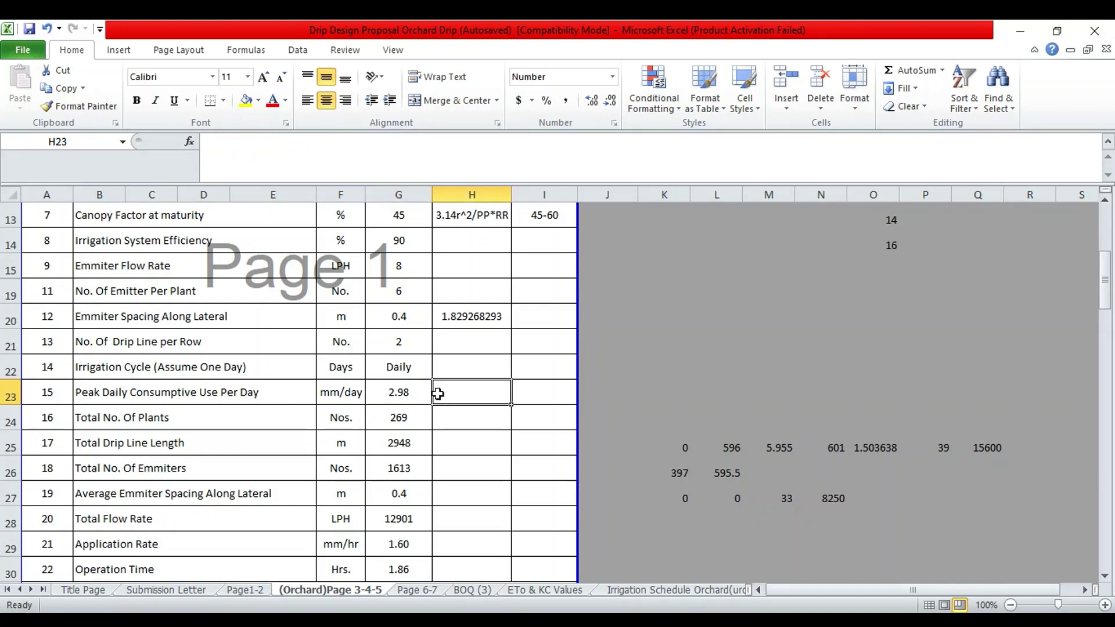
click(411, 394)
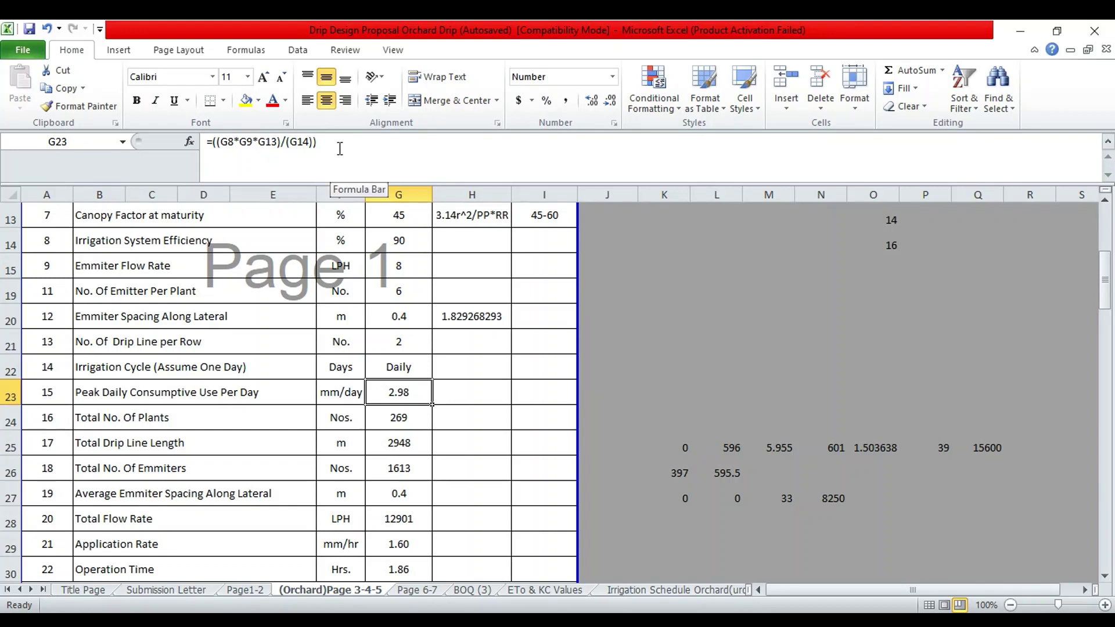
click(400, 154)
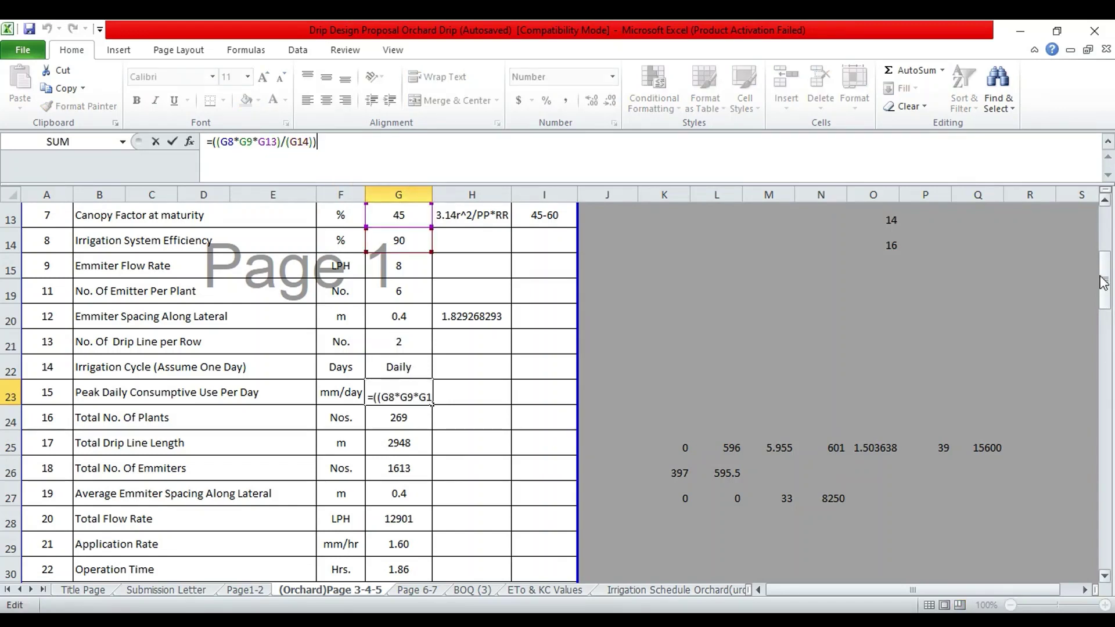
drag(1103, 283, 929, 273)
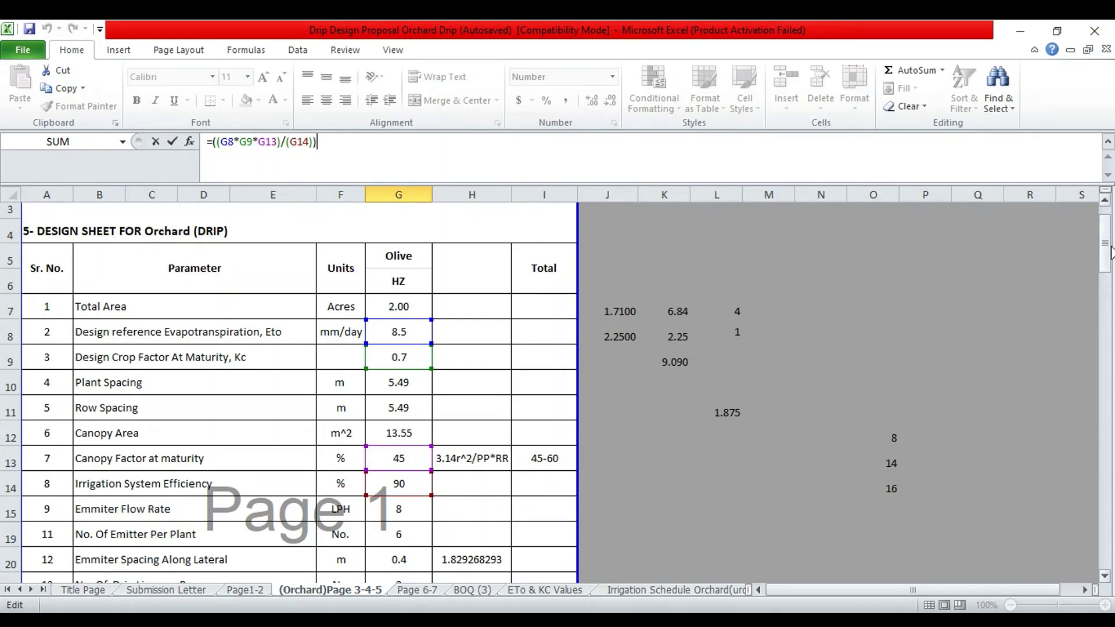
drag(1106, 257, 1112, 310)
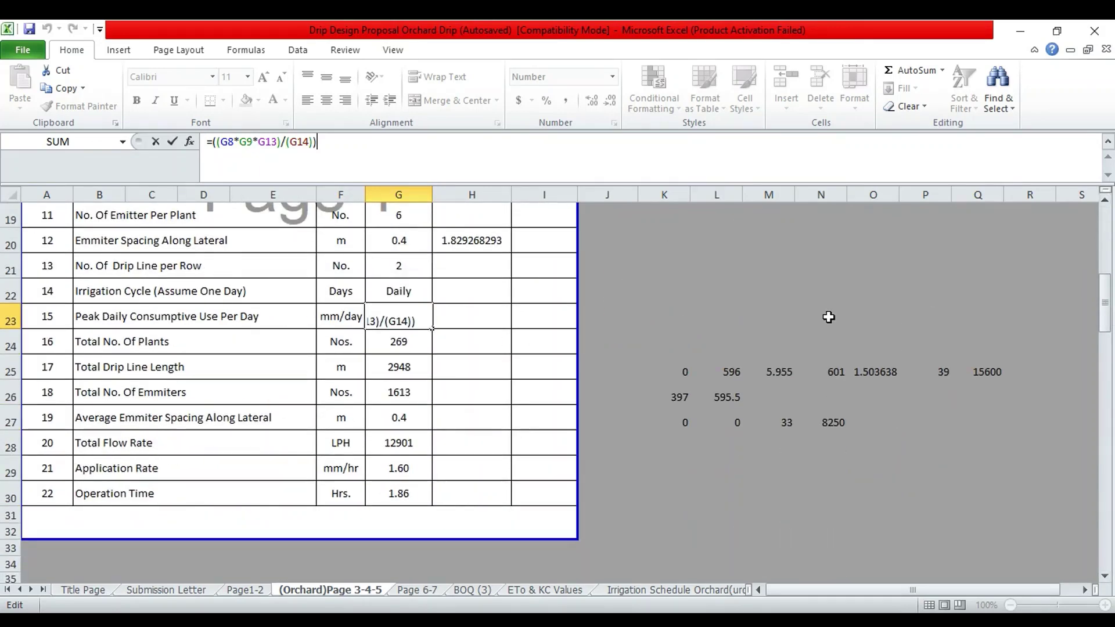
key(Return)
scroll(696, 493, up, 2)
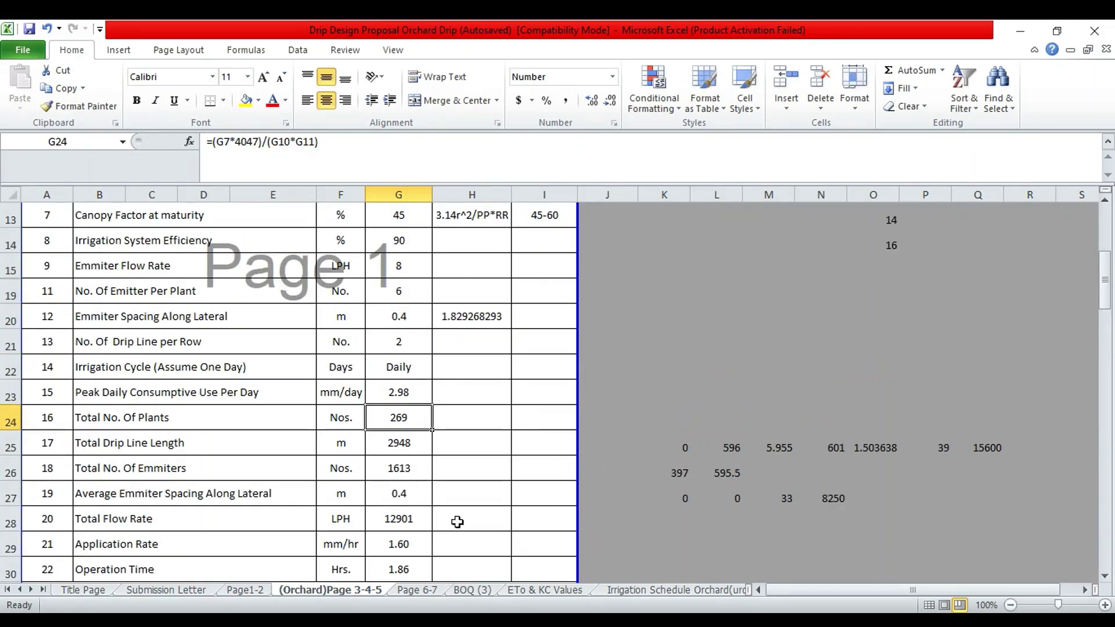
click(180, 417)
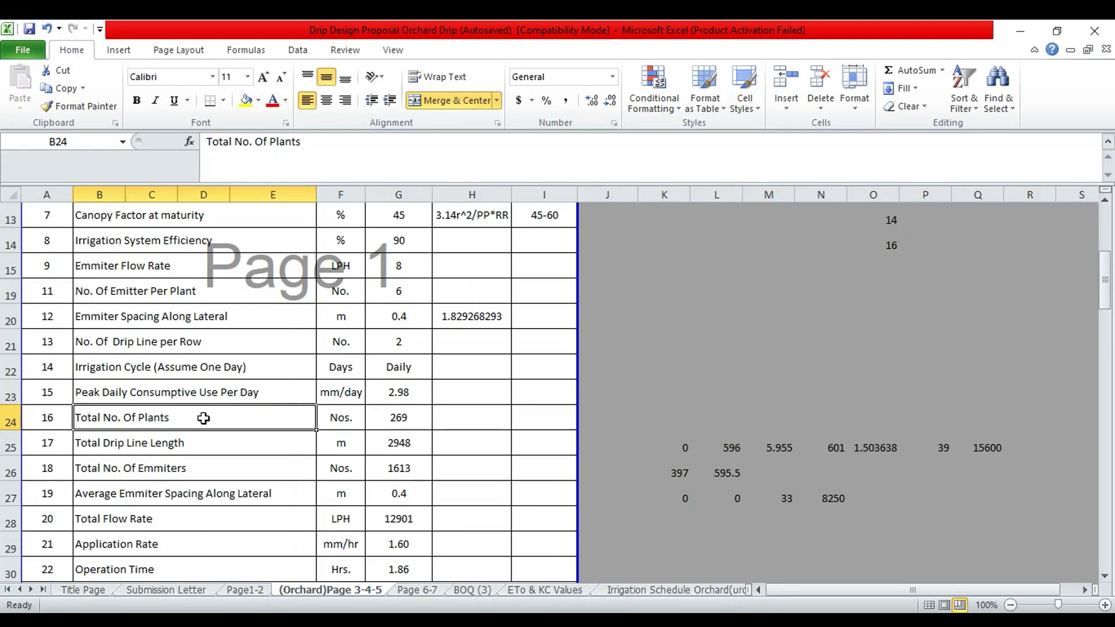
click(388, 423)
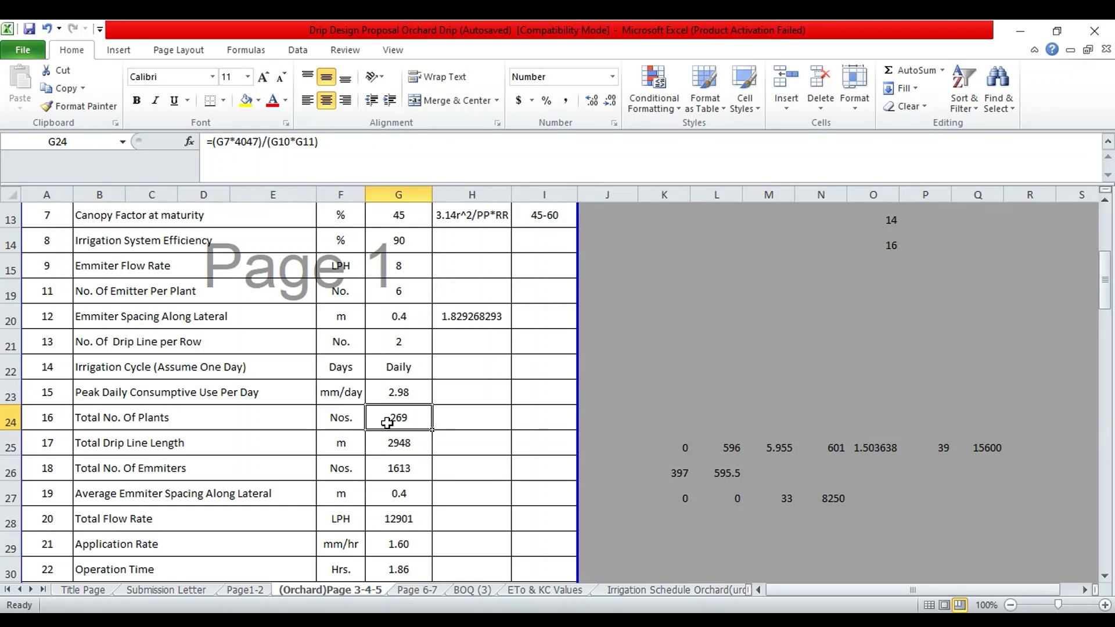
scroll(387, 424, up, 1)
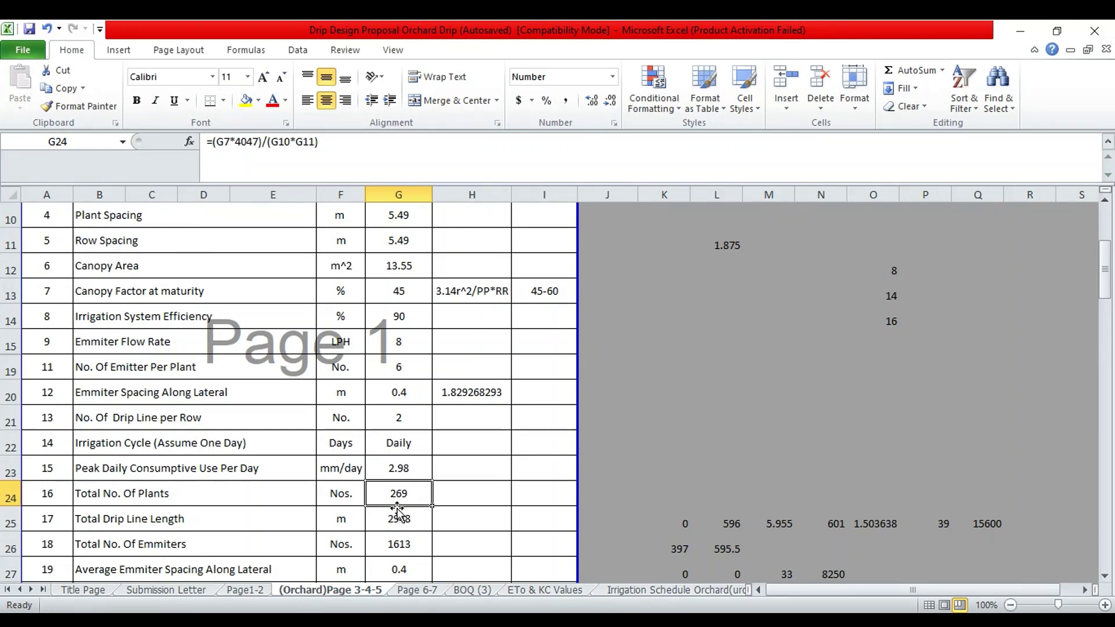
click(458, 492)
scroll(414, 493, down, 1)
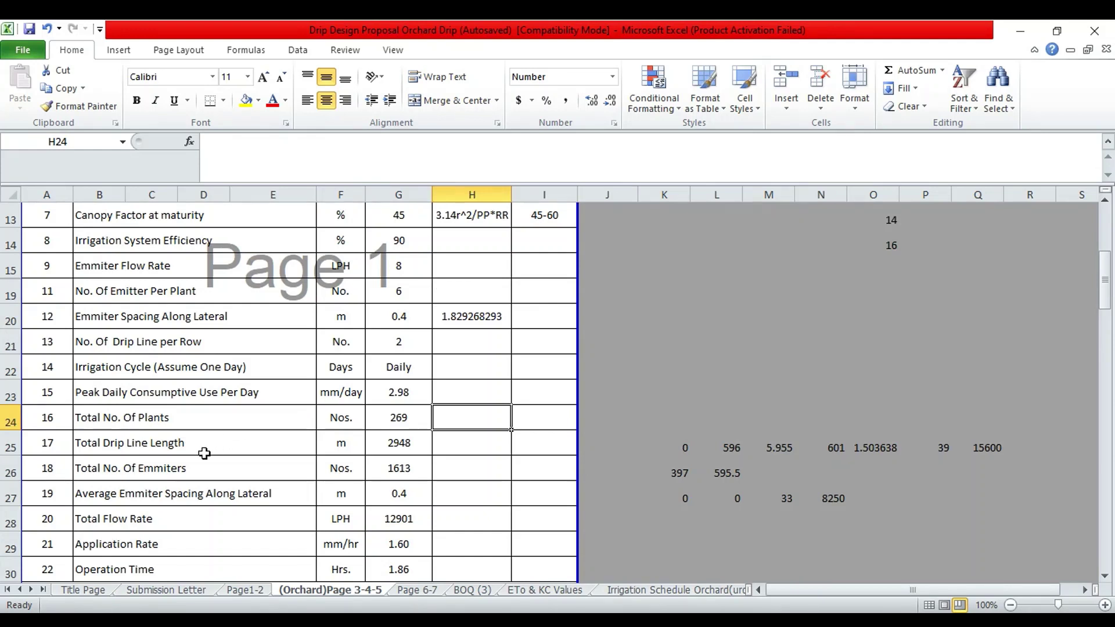
click(406, 446)
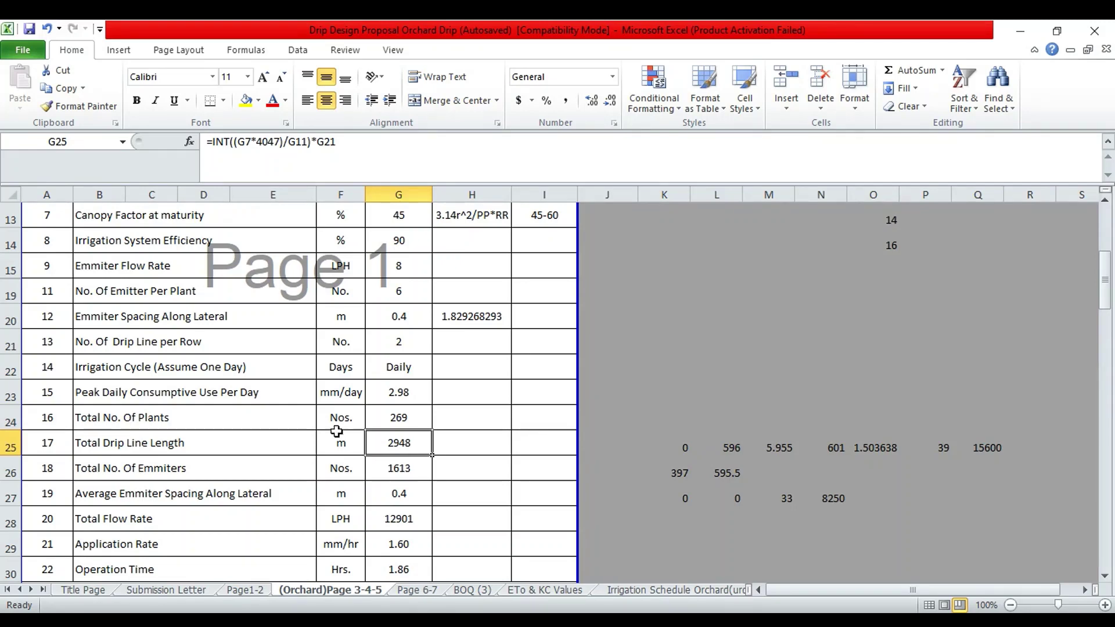
scroll(325, 406, up, 2)
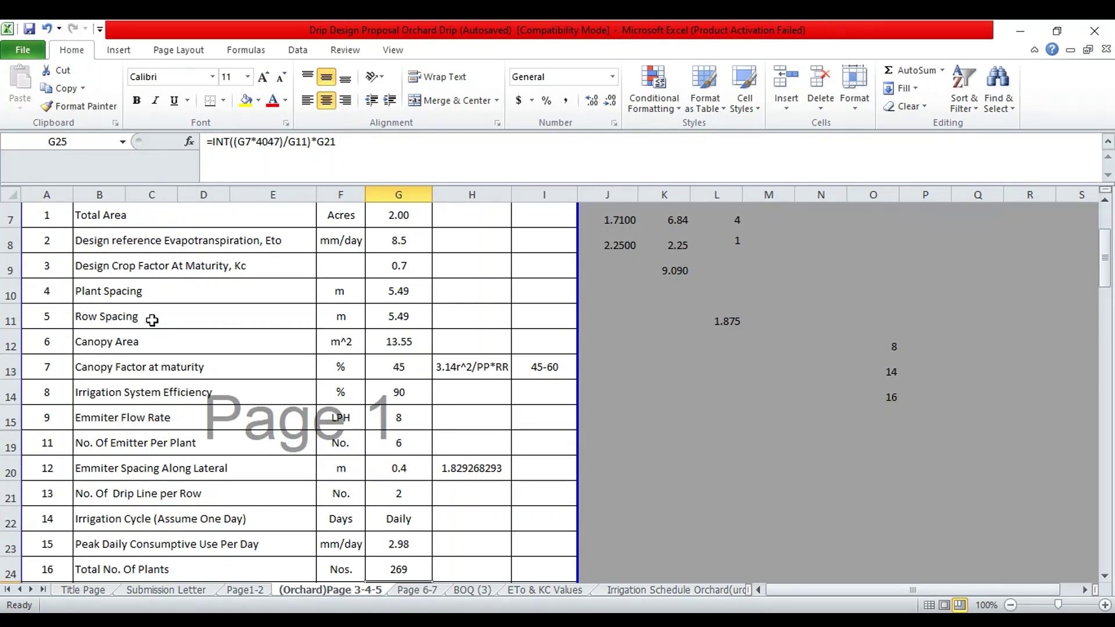
scroll(152, 320, down, 2)
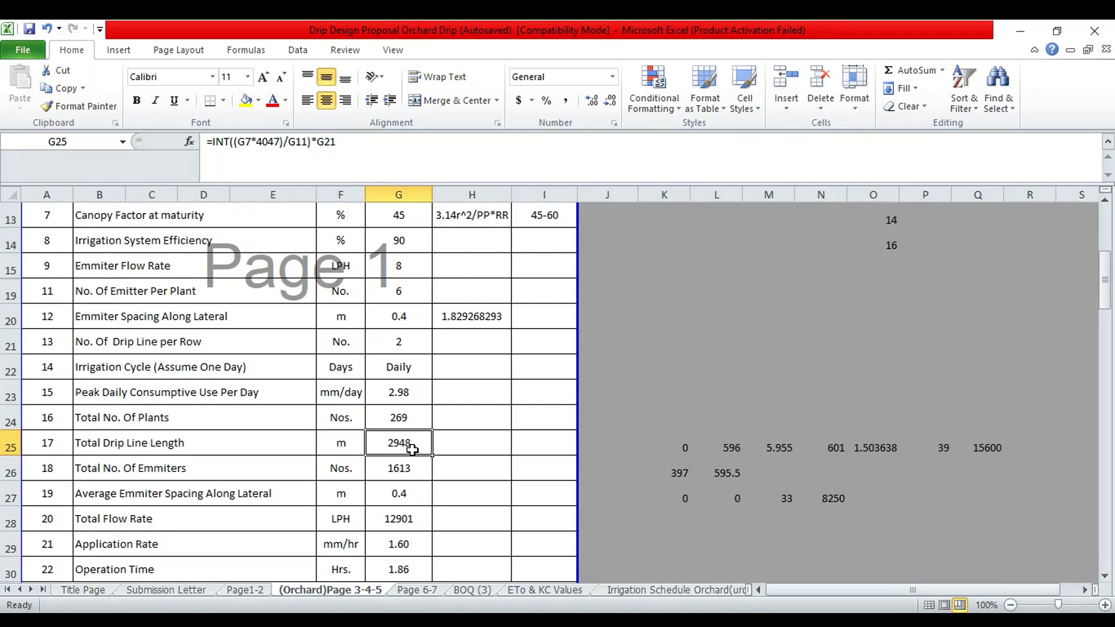
click(256, 472)
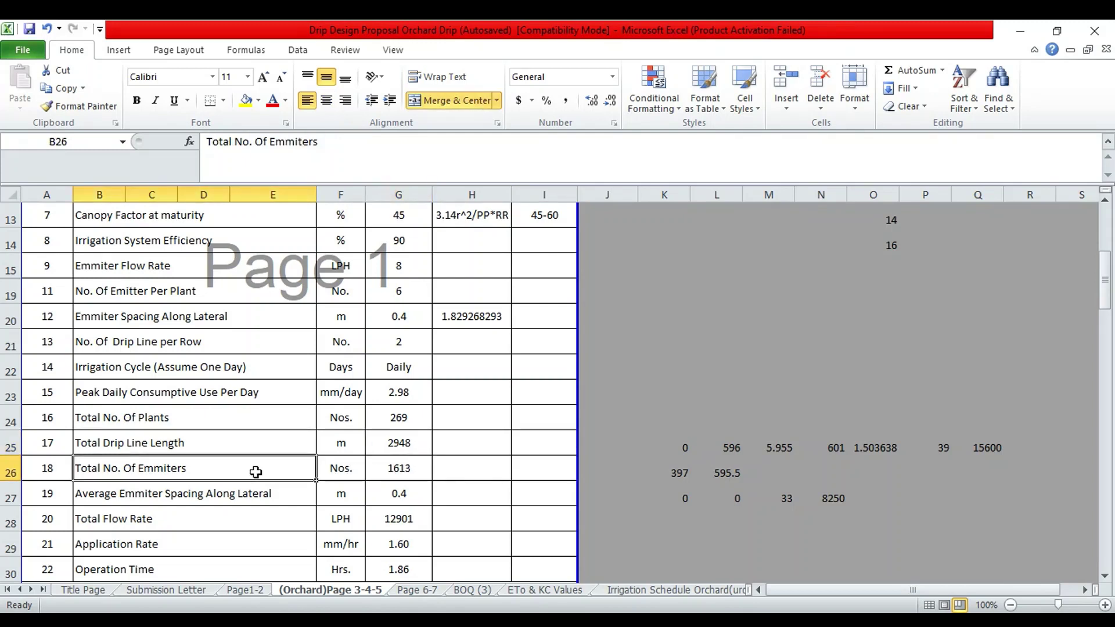
click(400, 473)
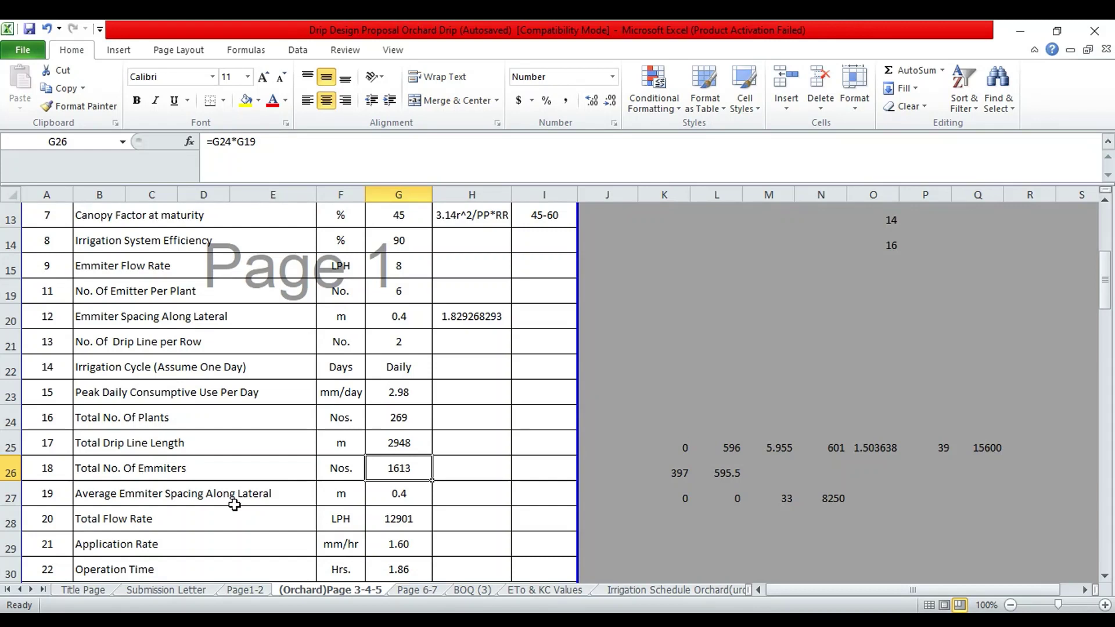
click(255, 503)
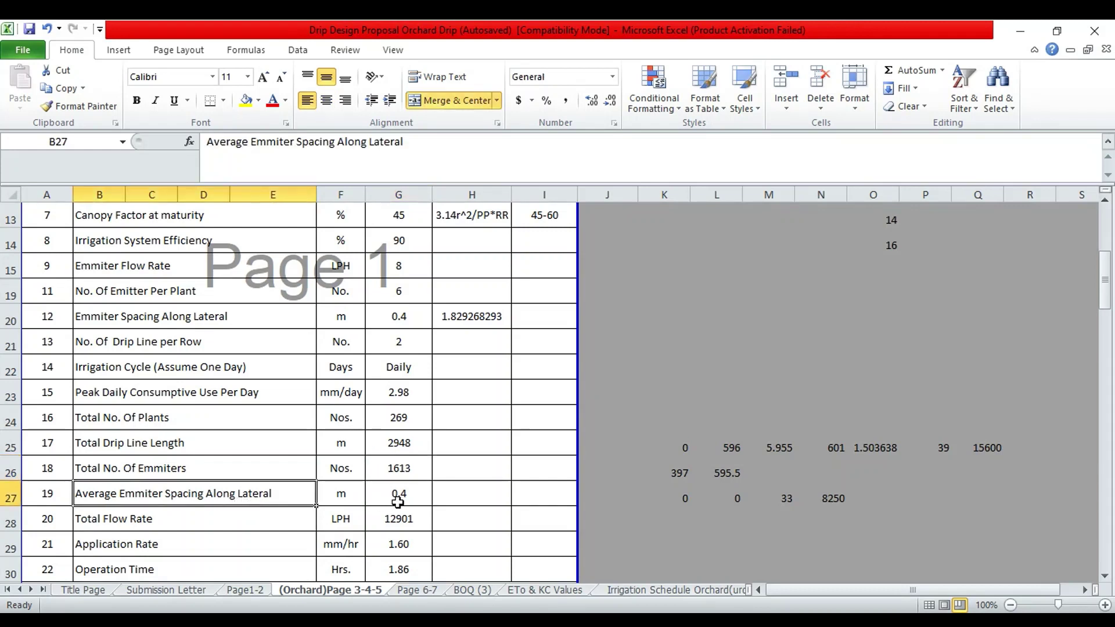
click(405, 485)
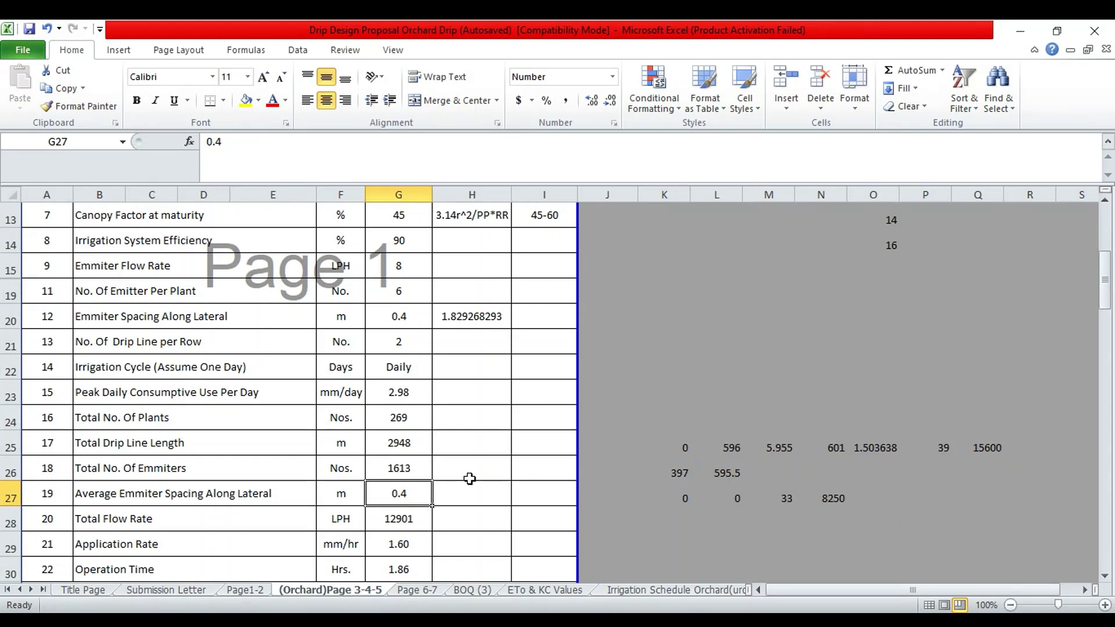
scroll(470, 478, down, 1)
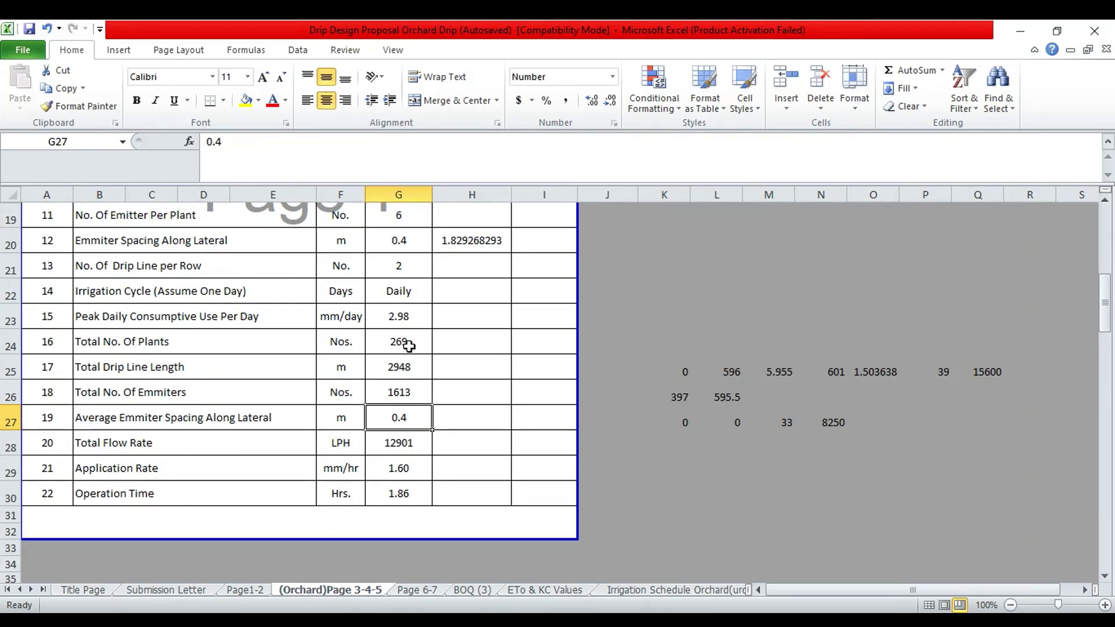
click(400, 446)
click(301, 153)
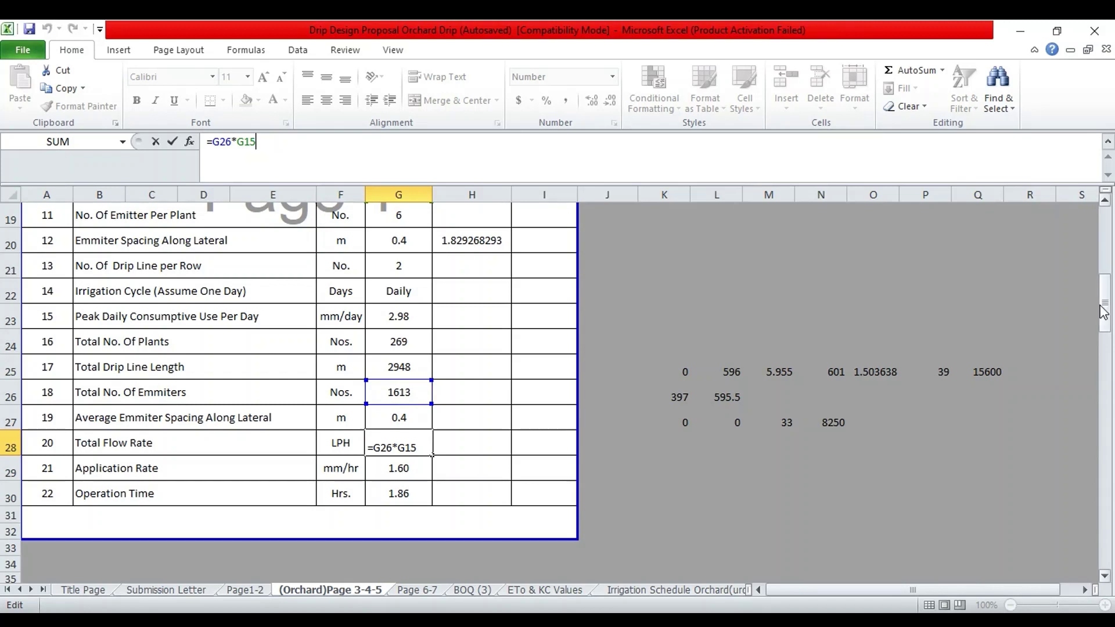
drag(1103, 311, 1104, 286)
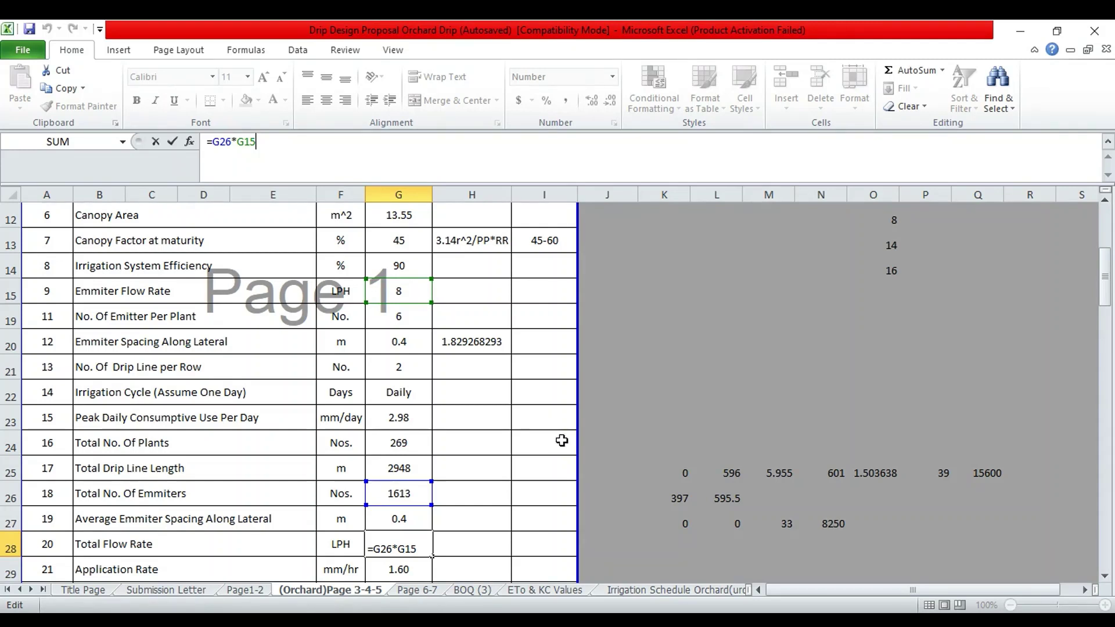
key(Return)
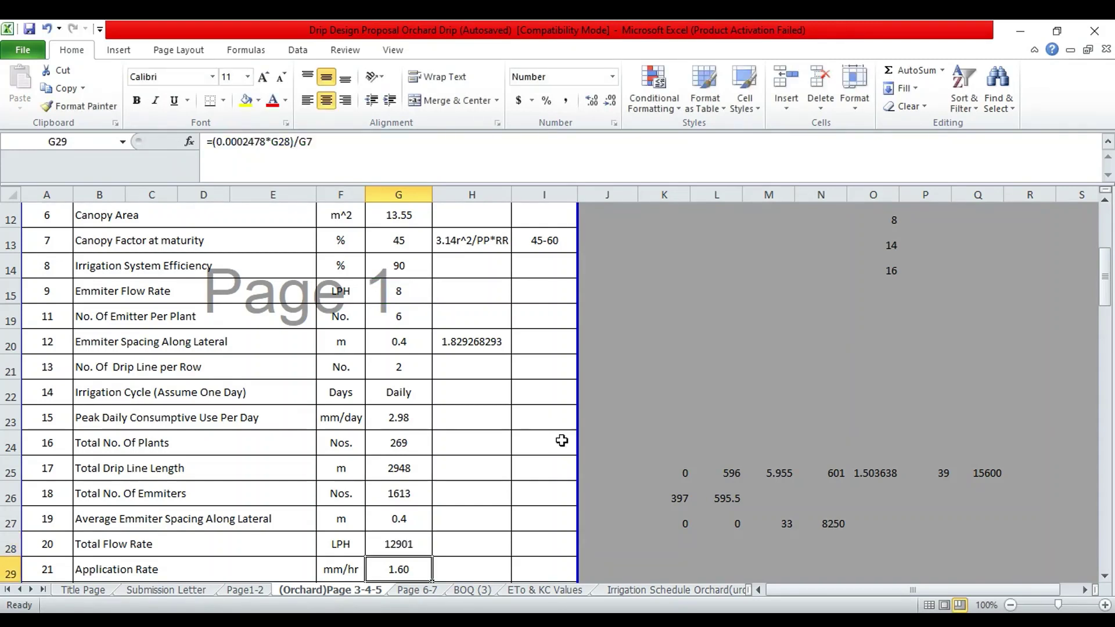
scroll(561, 441, down, 1)
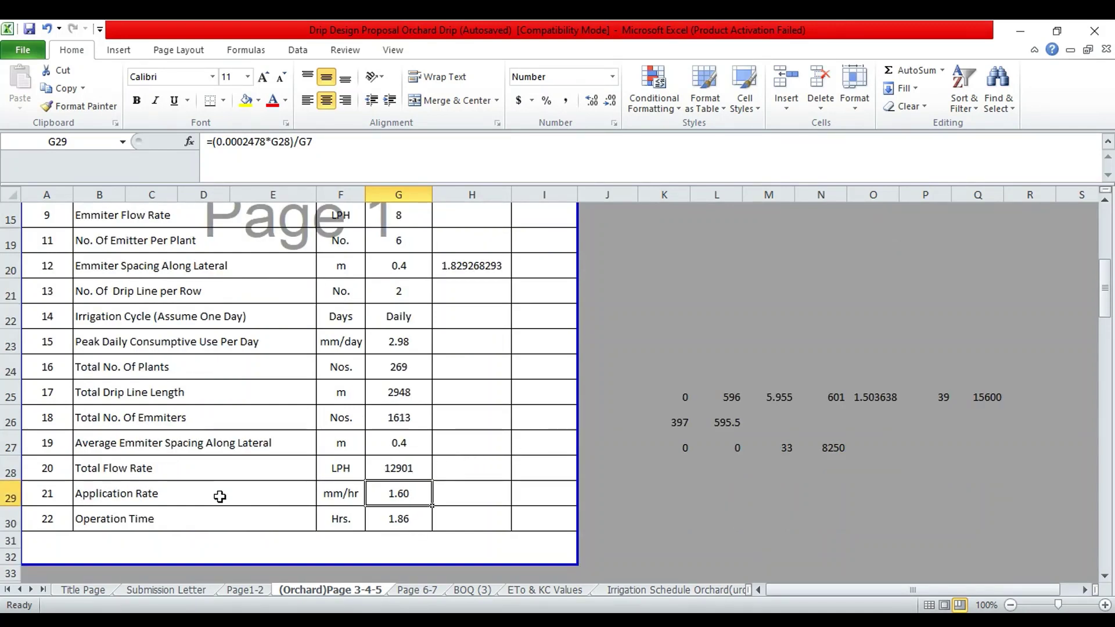
scroll(219, 497, down, 1)
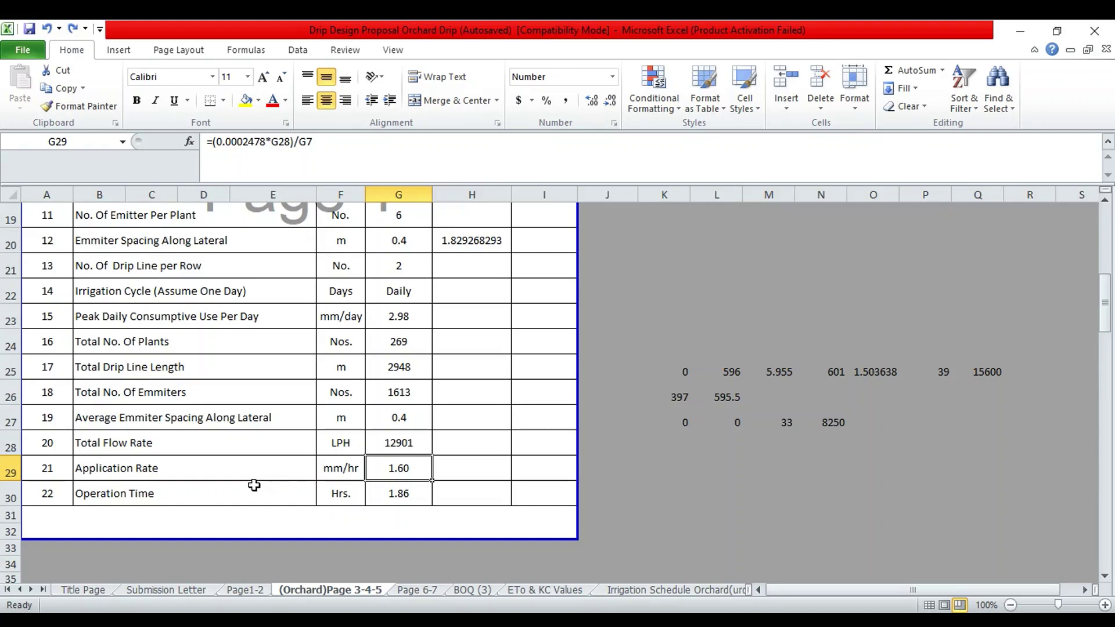
click(204, 469)
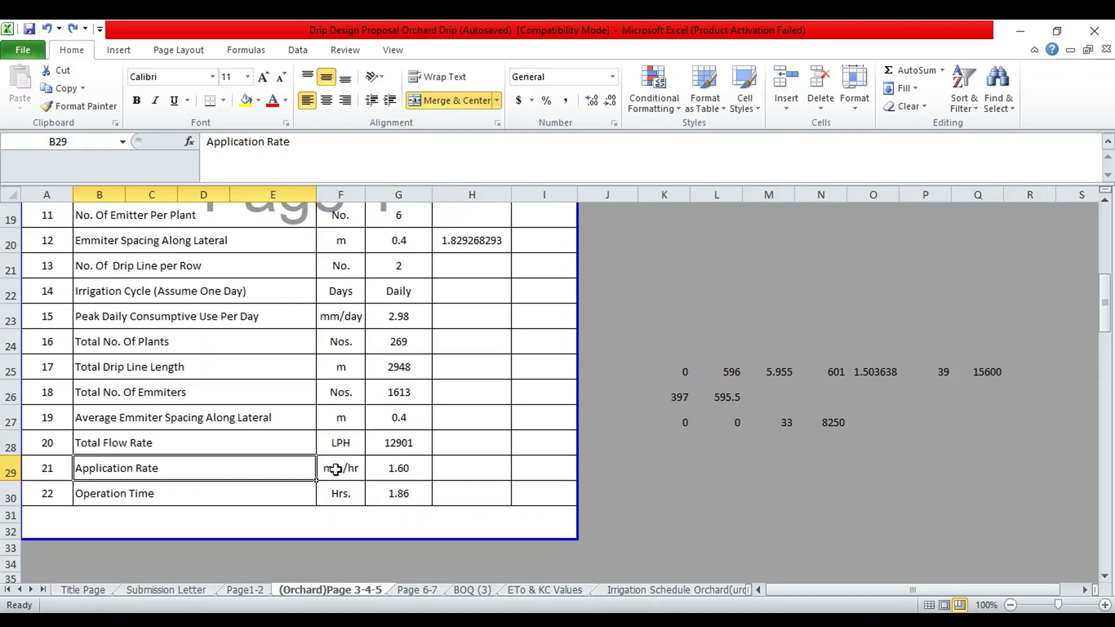
click(411, 472)
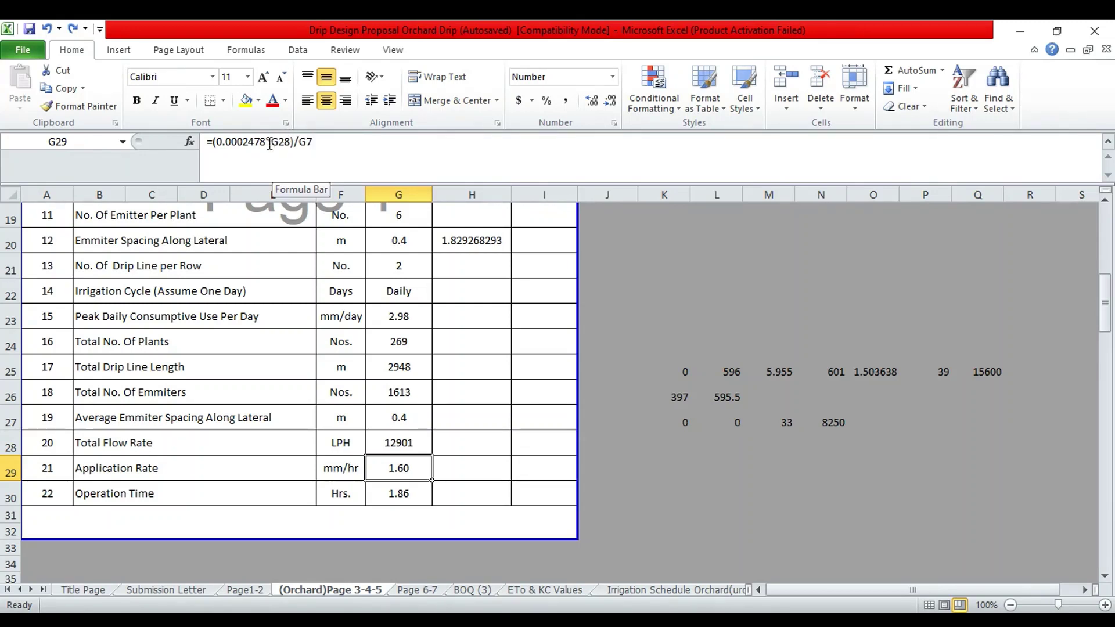
drag(270, 144, 219, 147)
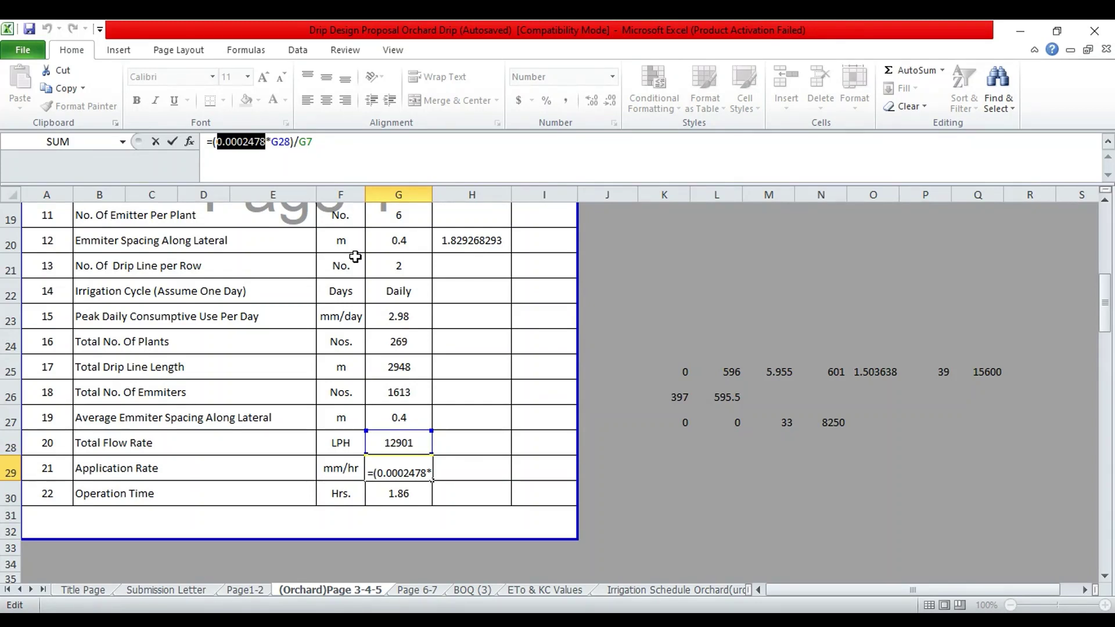
key(Return)
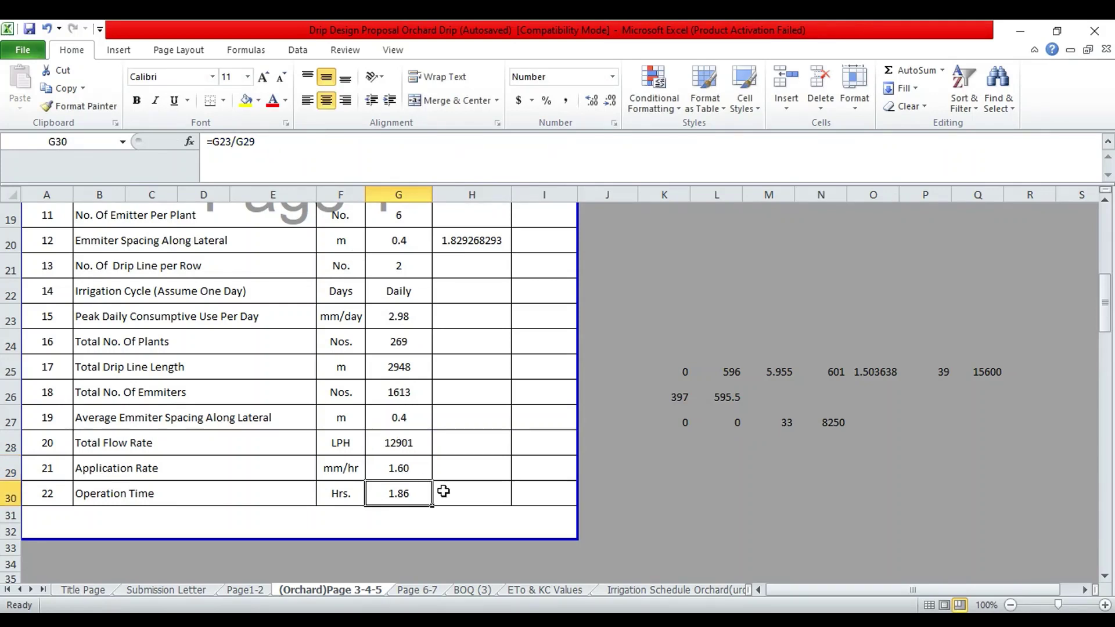
click(416, 469)
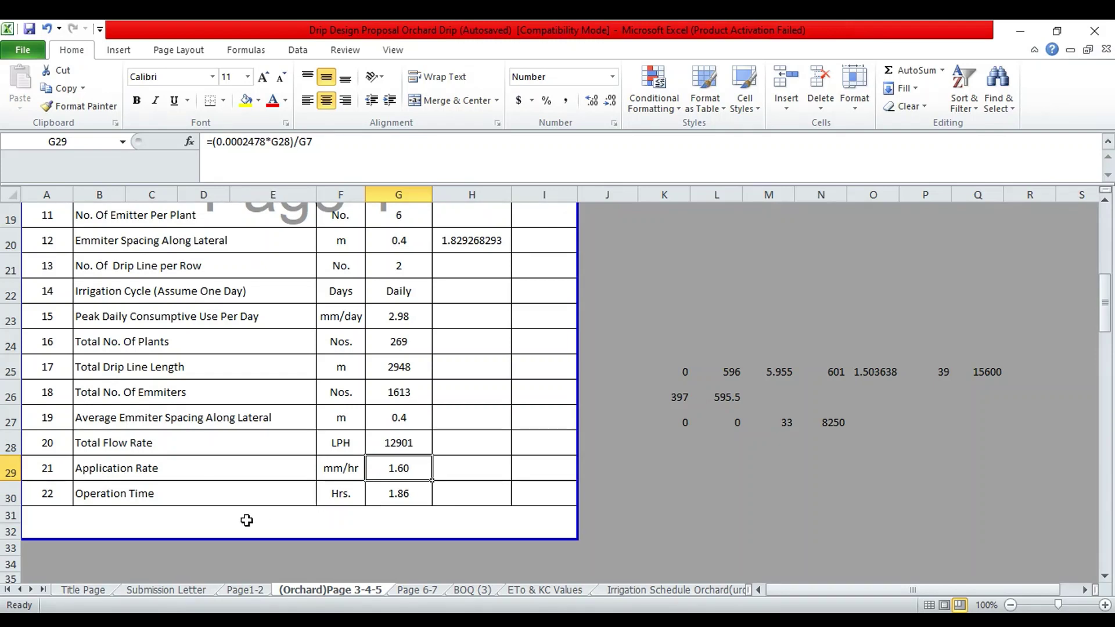
click(240, 498)
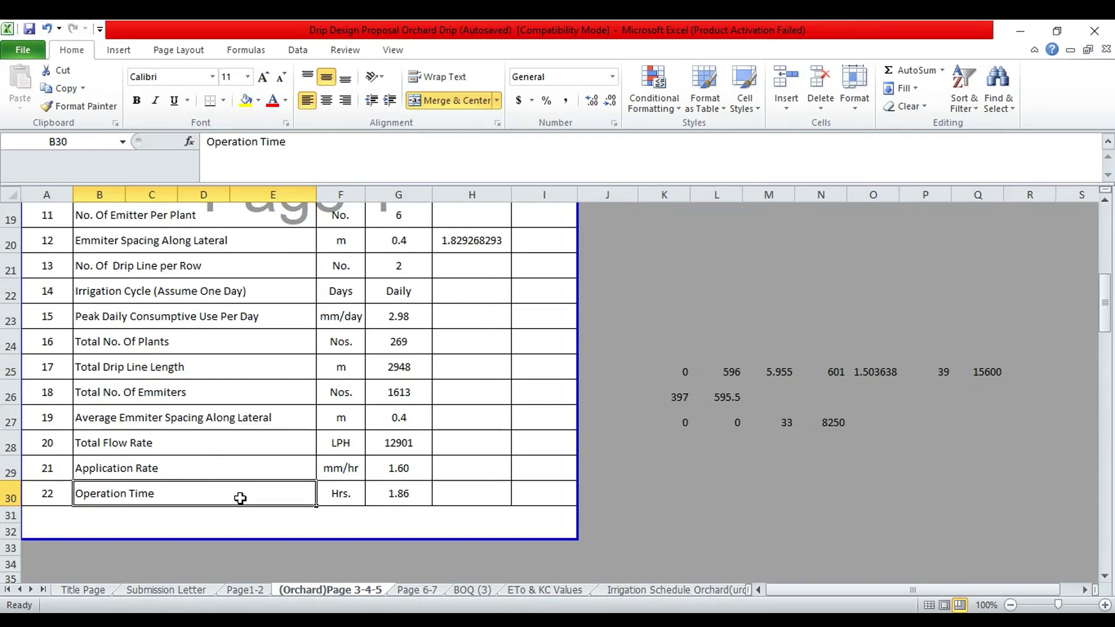
click(404, 501)
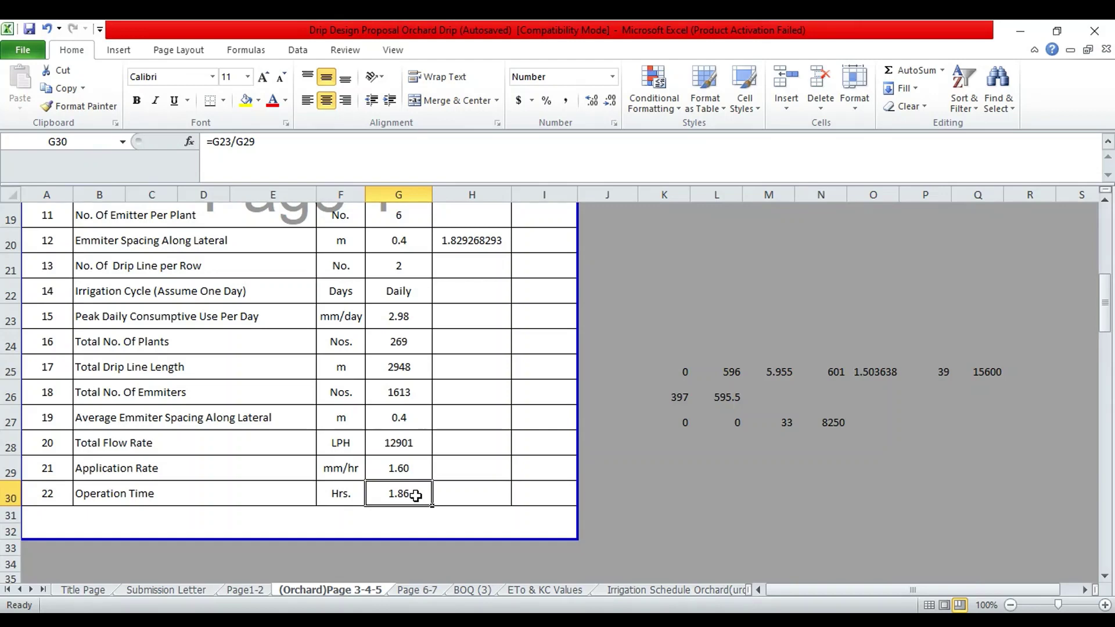
scroll(415, 495, up, 5)
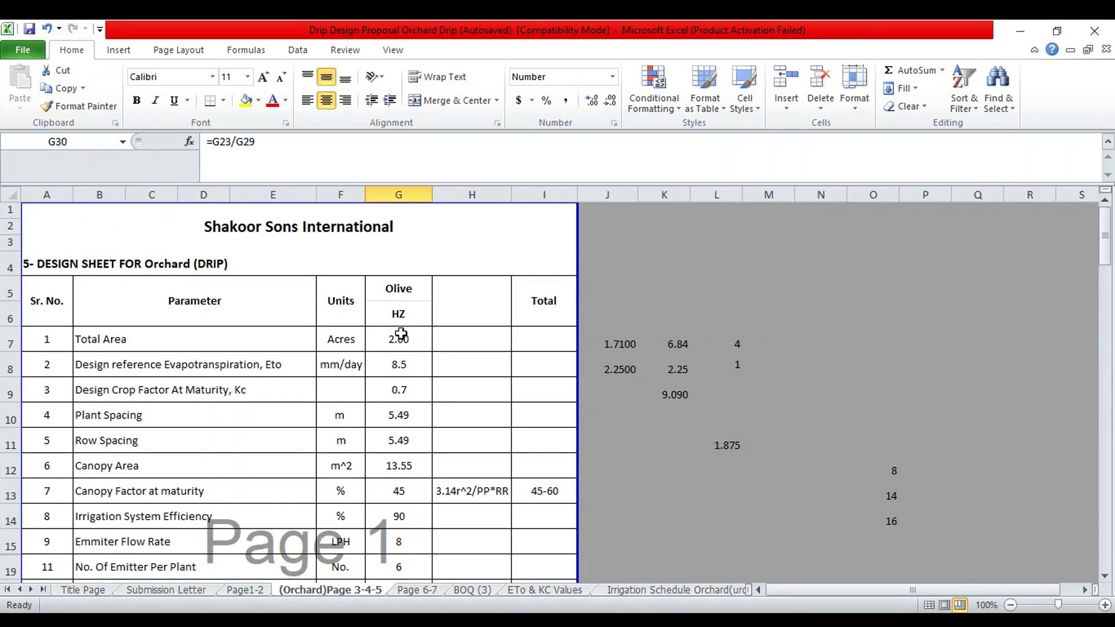
scroll(401, 334, down, 1)
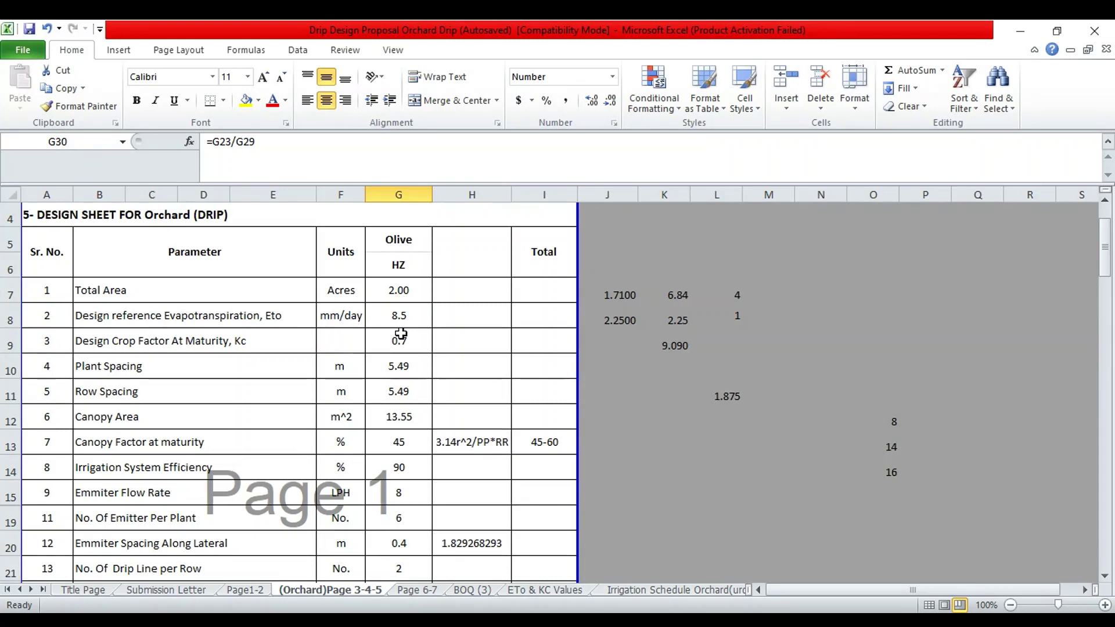
scroll(401, 333, down, 3)
scroll(401, 334, down, 1)
scroll(401, 334, up, 2)
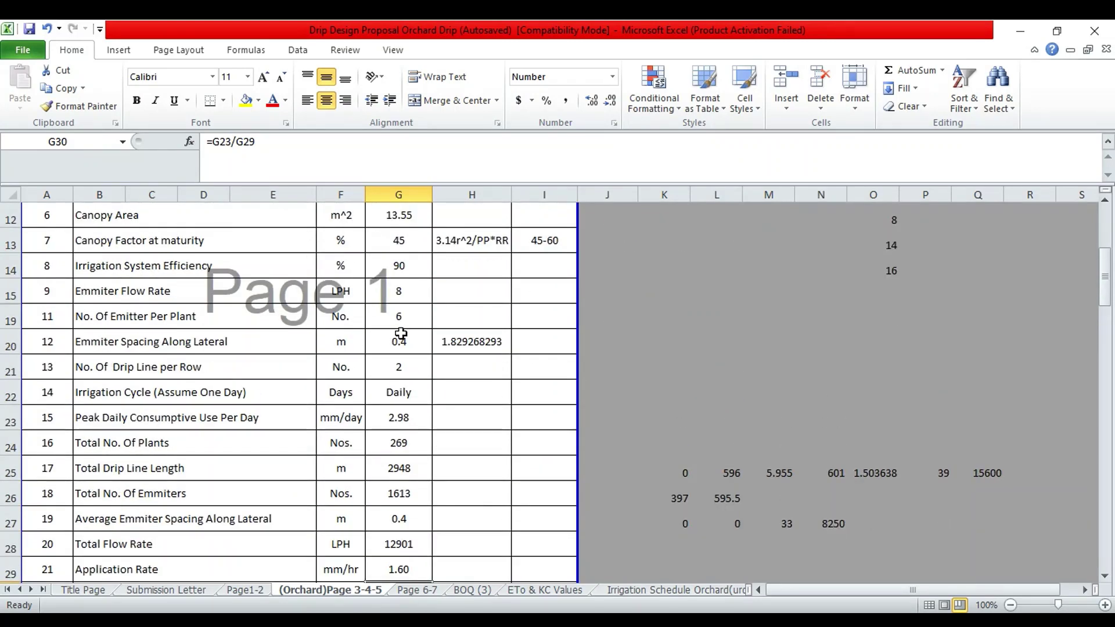